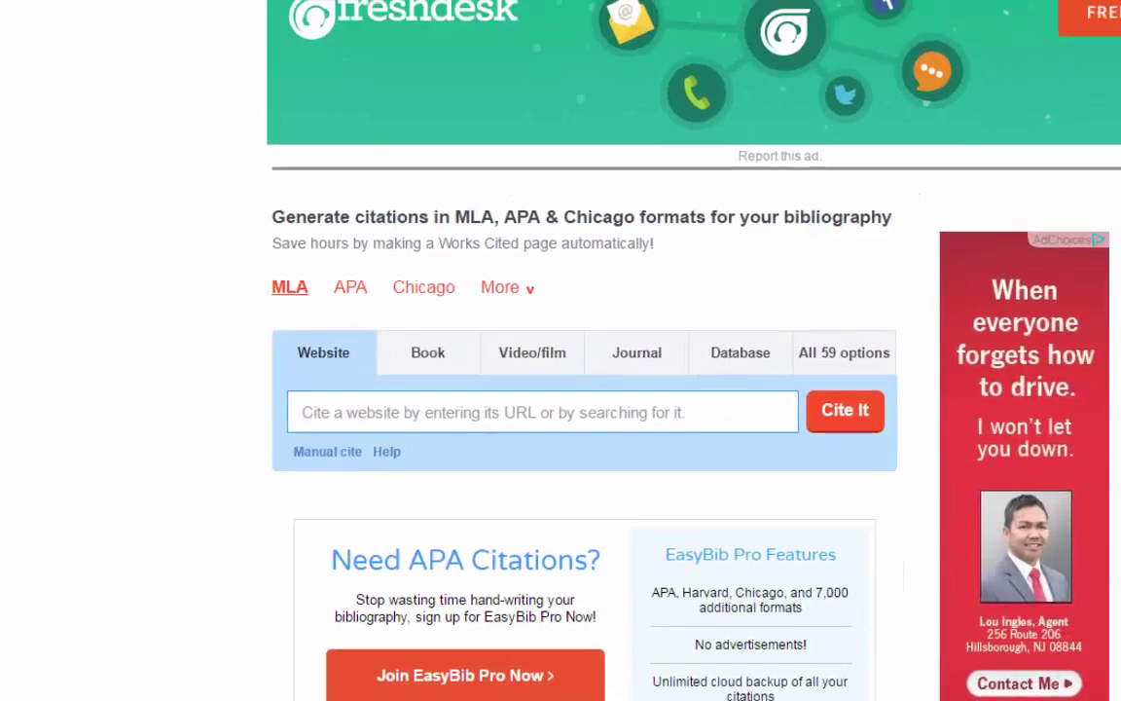
Switch to the Forbes article 'The Cost Of College: Yesterday, Today, and Tomorrow'.
click(220, 9)
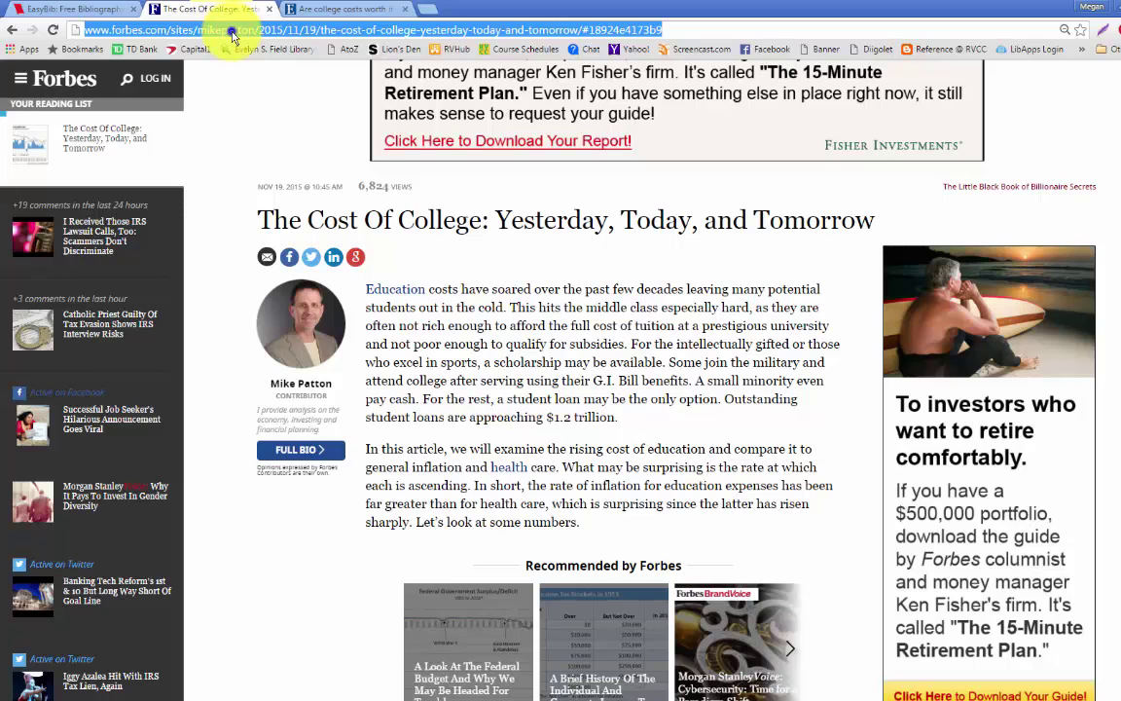
Copy the Forbes article's URL into EasyBib's Website field and look it up with Cite It.
right_click(234, 33)
click(244, 83)
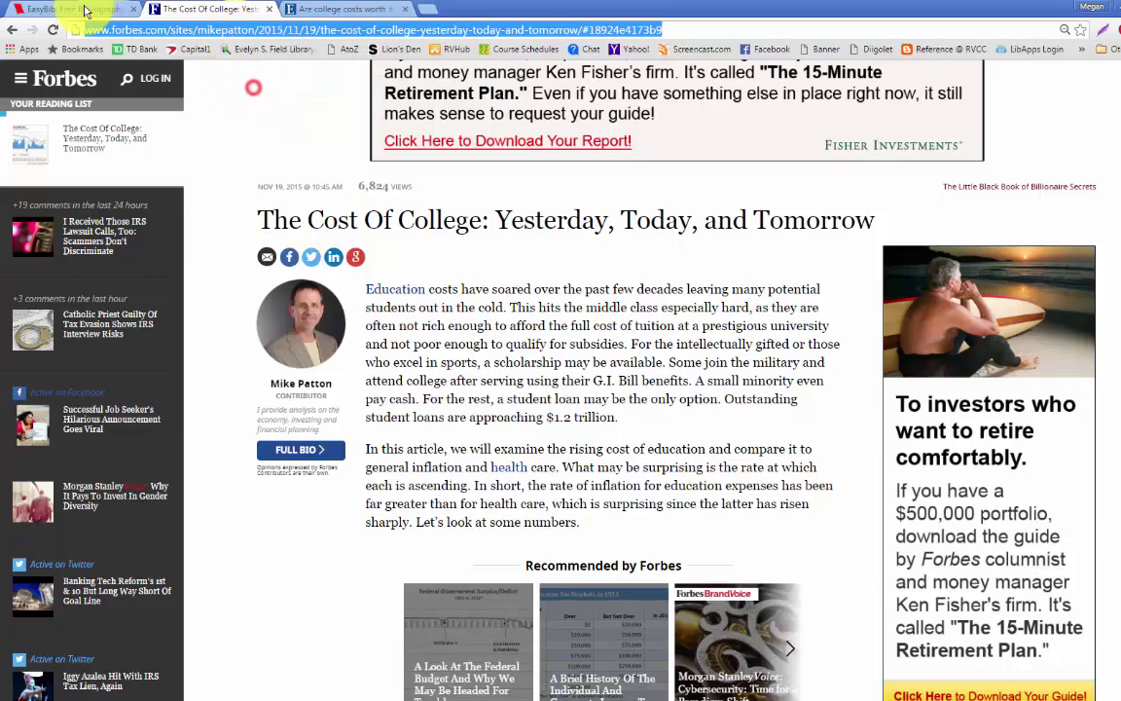
click(73, 9)
click(365, 517)
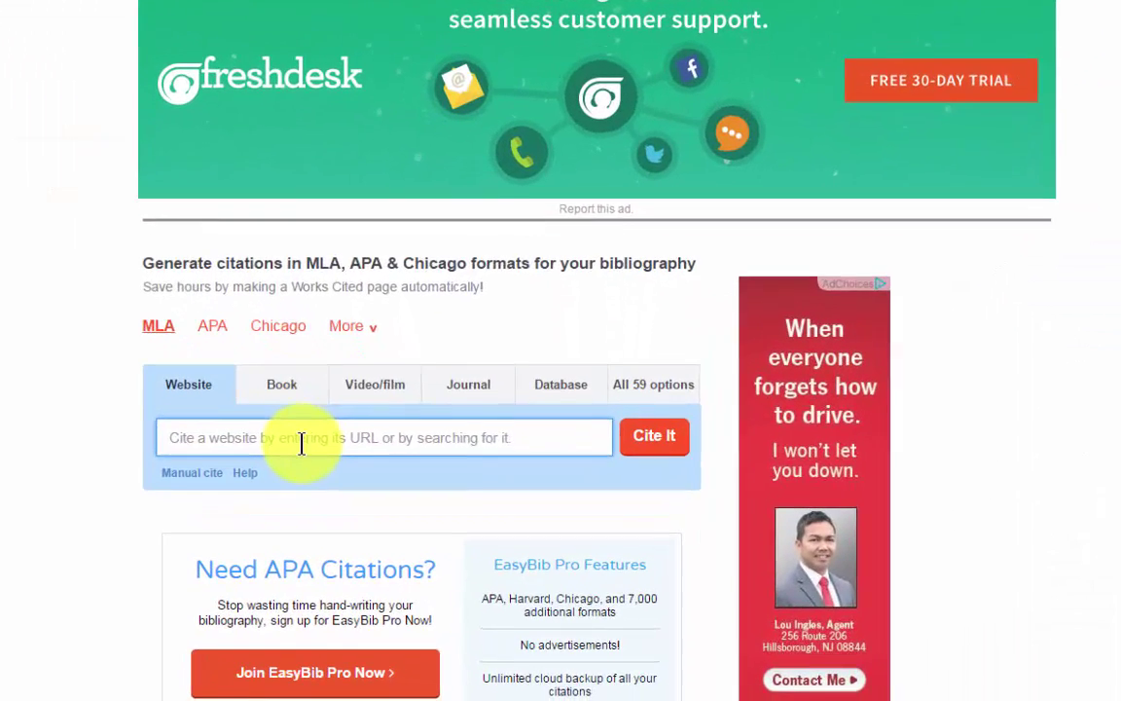
right_click(366, 516)
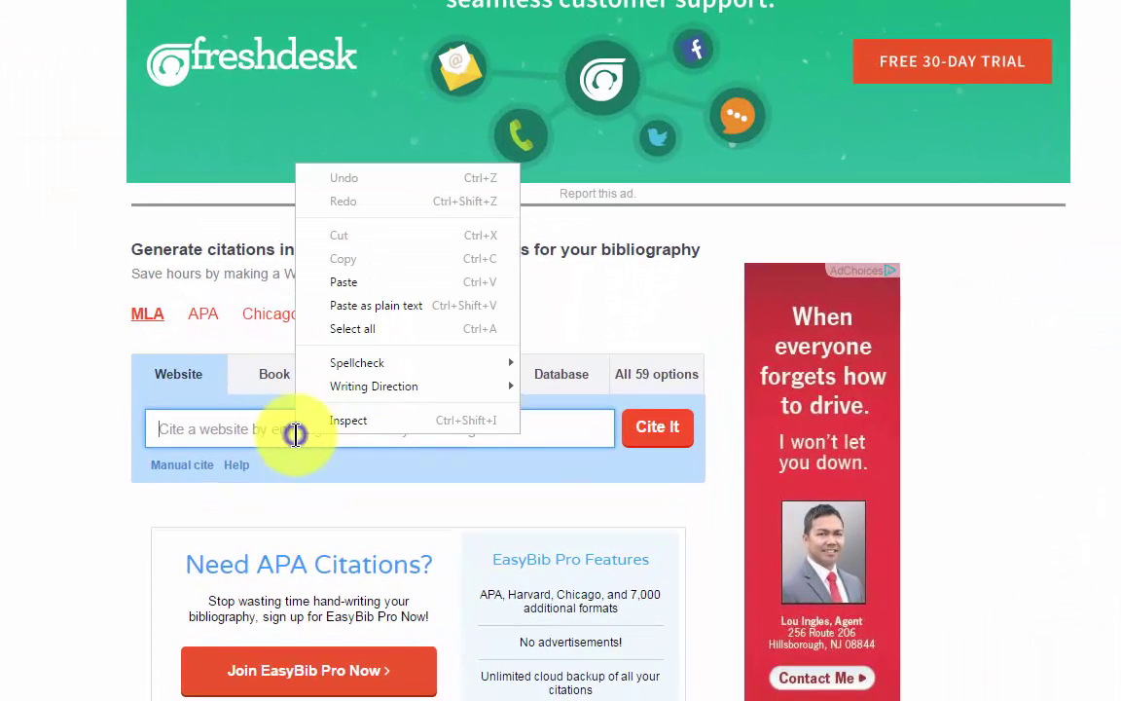
click(353, 281)
click(657, 428)
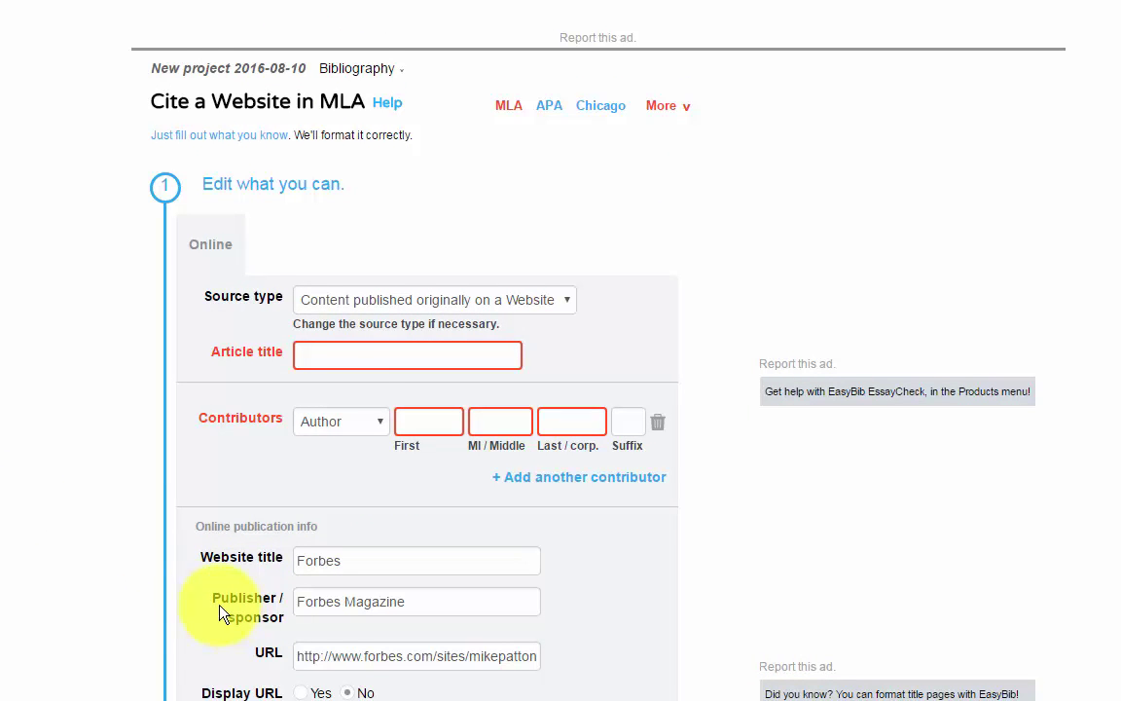
Copy the Forbes headline into EasyBib's Article title field.
click(335, 360)
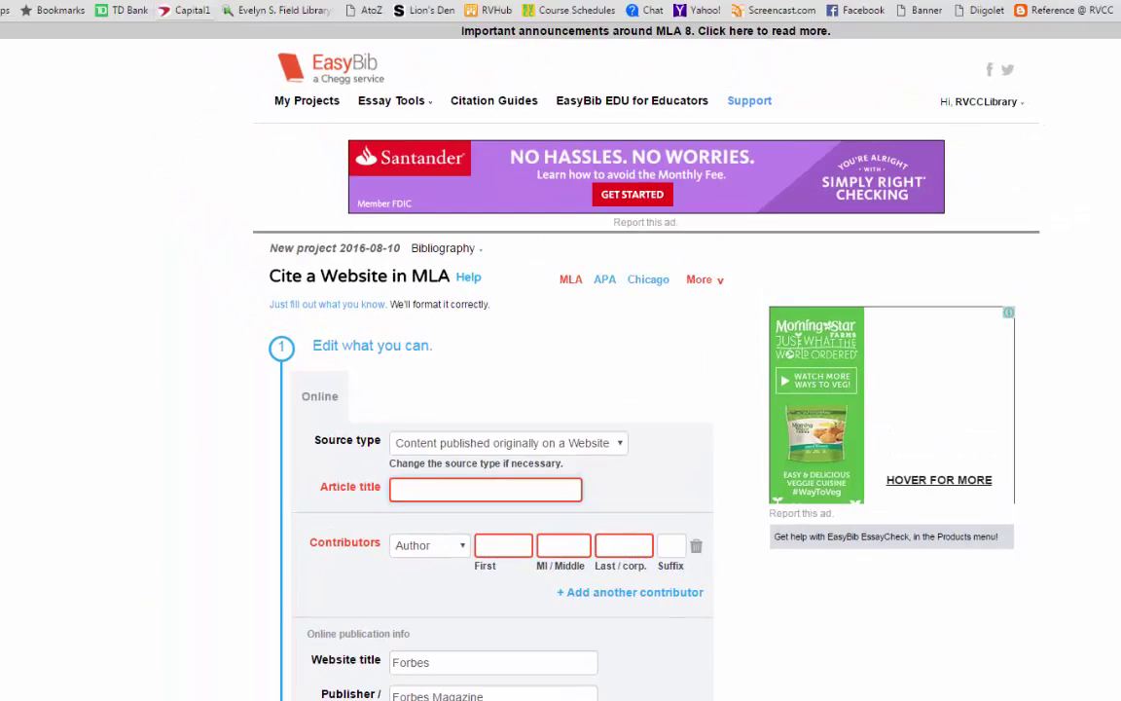
click(225, 11)
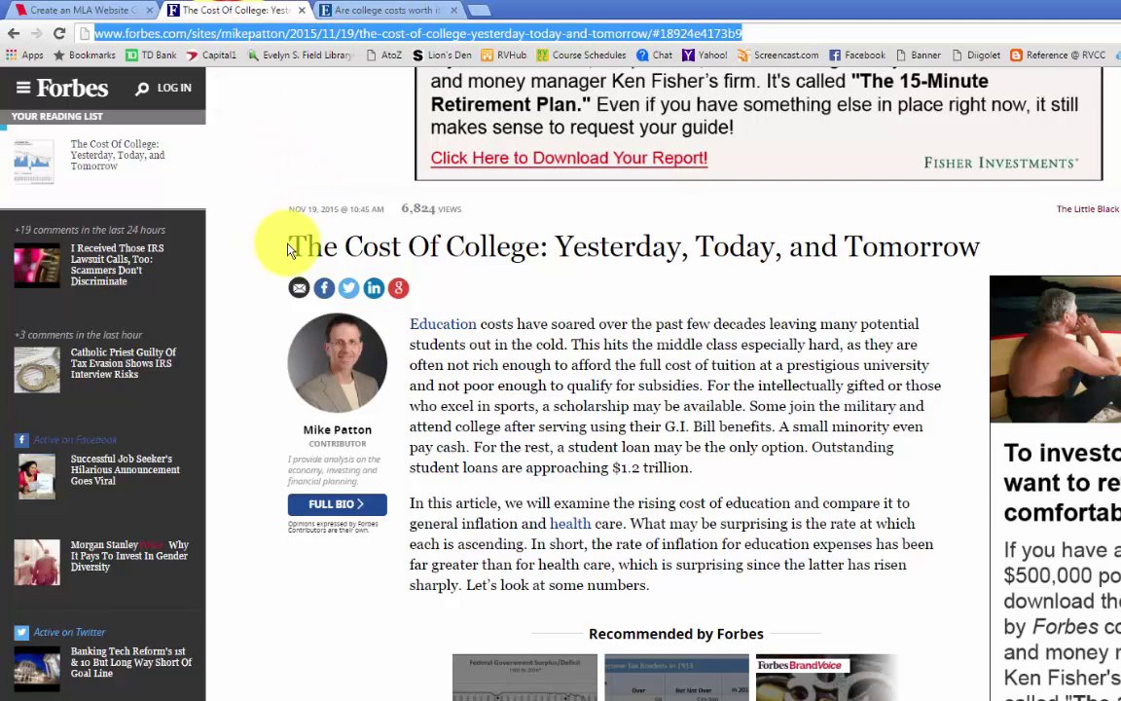
drag(289, 250, 972, 244)
right_click(915, 262)
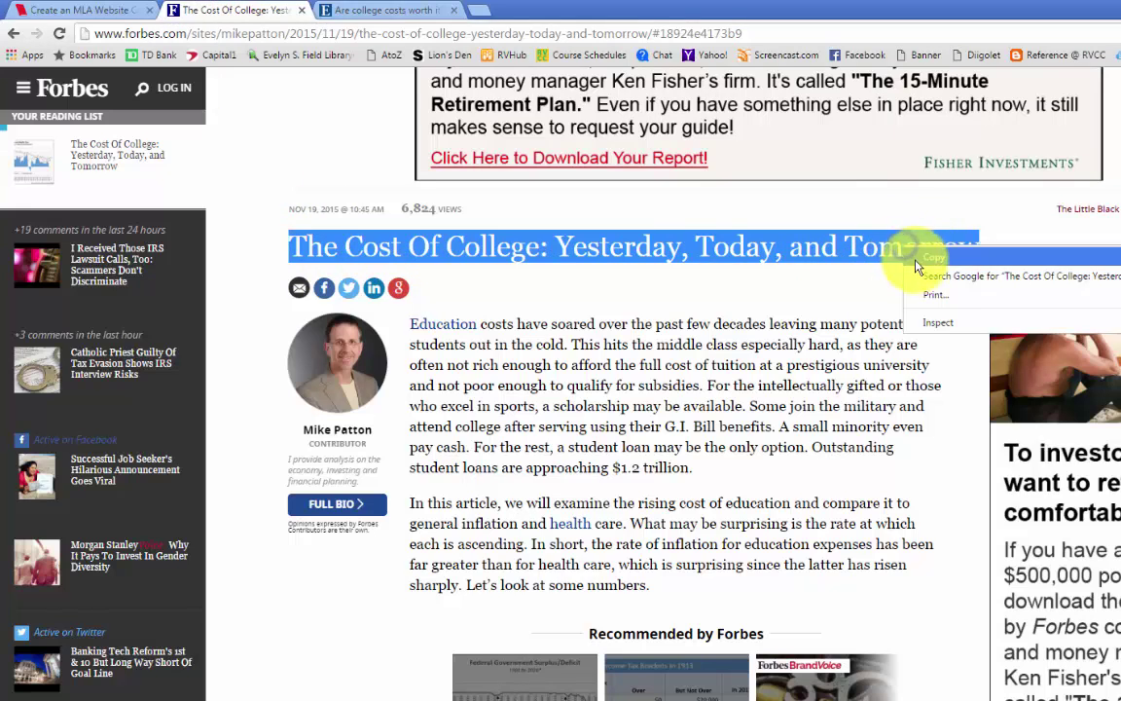
click(915, 259)
click(59, 11)
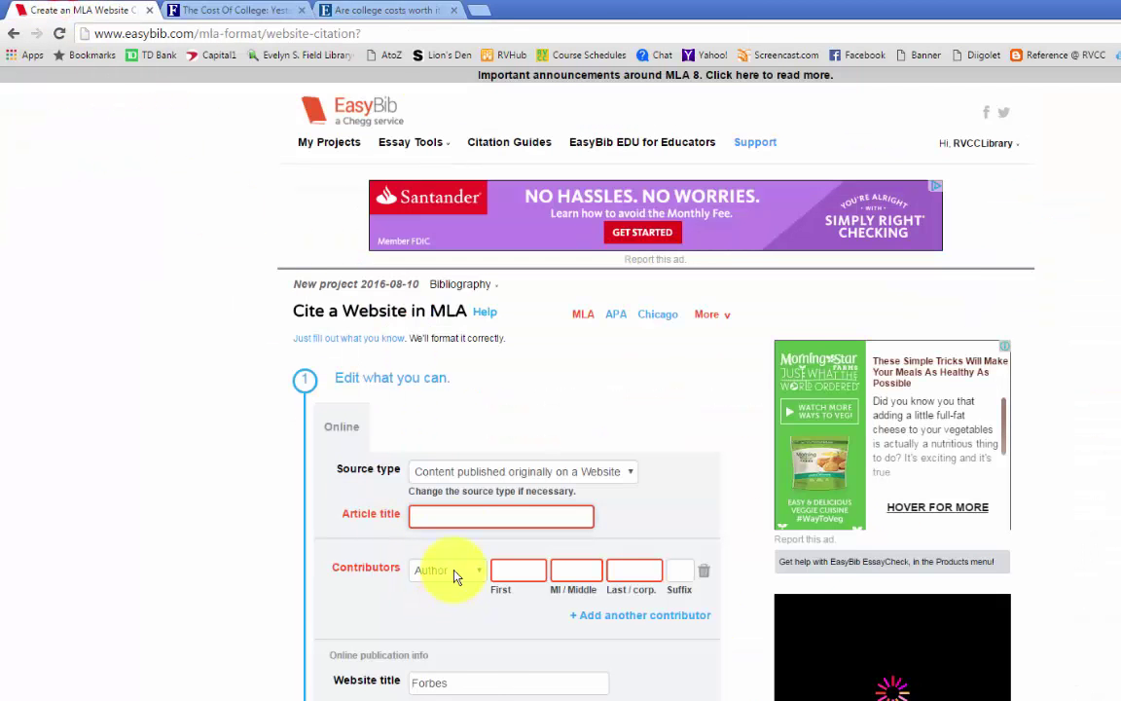
right_click(448, 518)
click(477, 619)
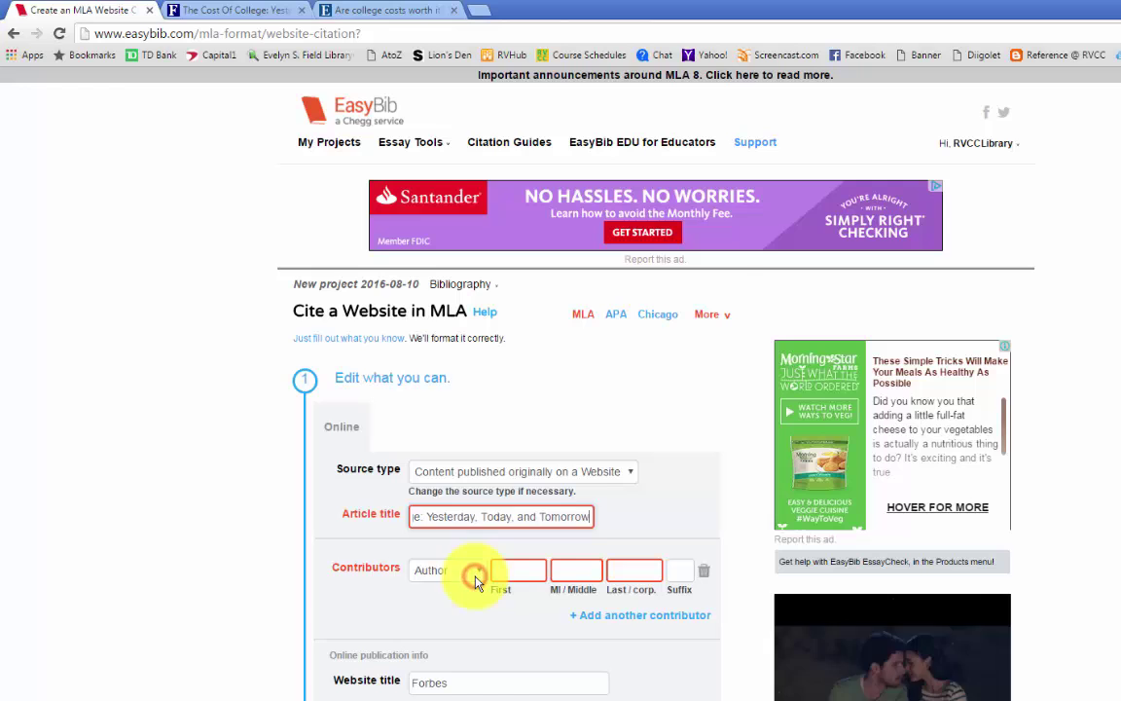
Keep the contributor role as Author, then return to the Forbes article.
click(476, 577)
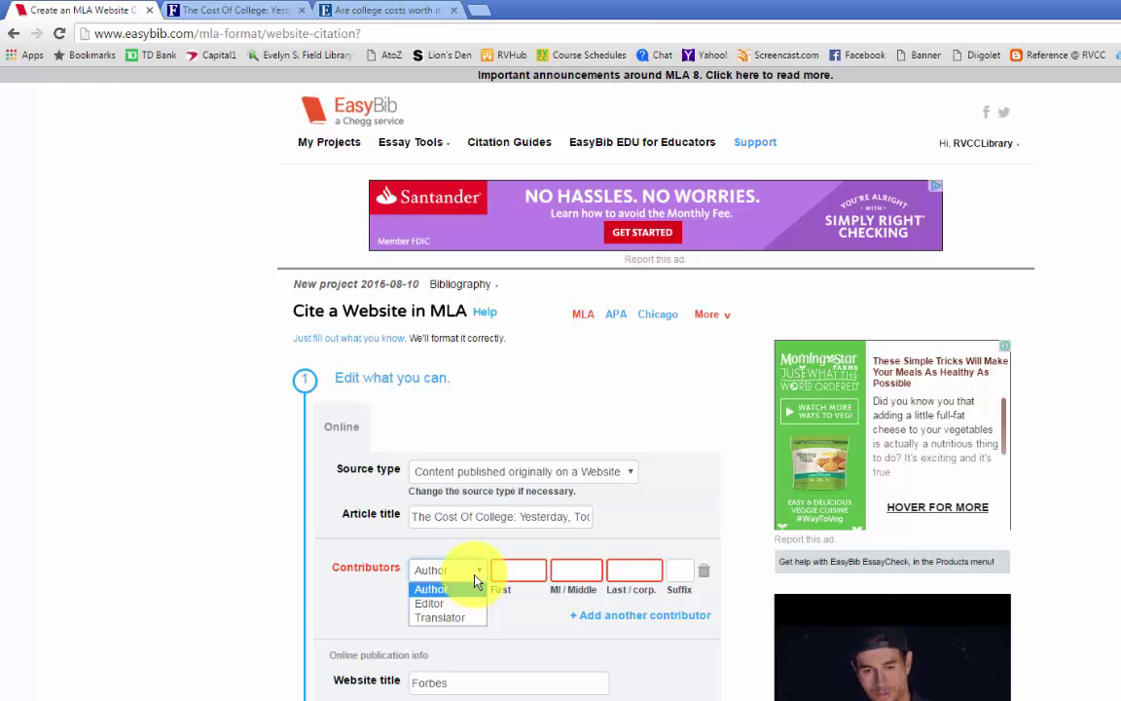
click(463, 592)
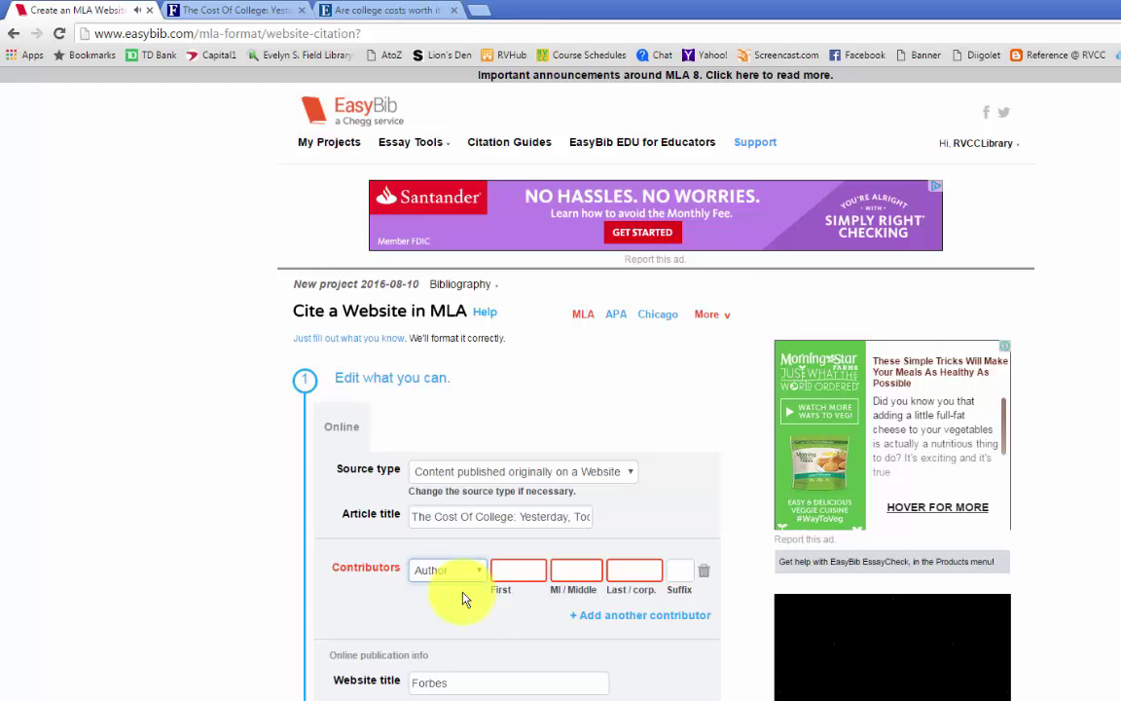
click(209, 11)
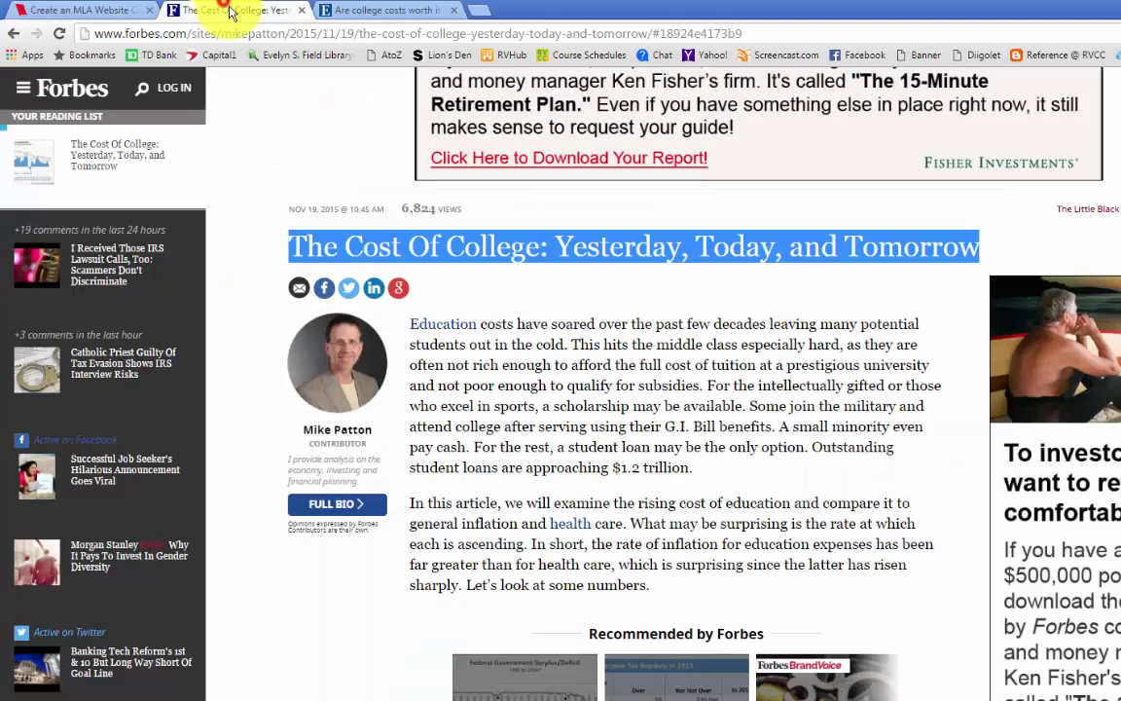
click(382, 443)
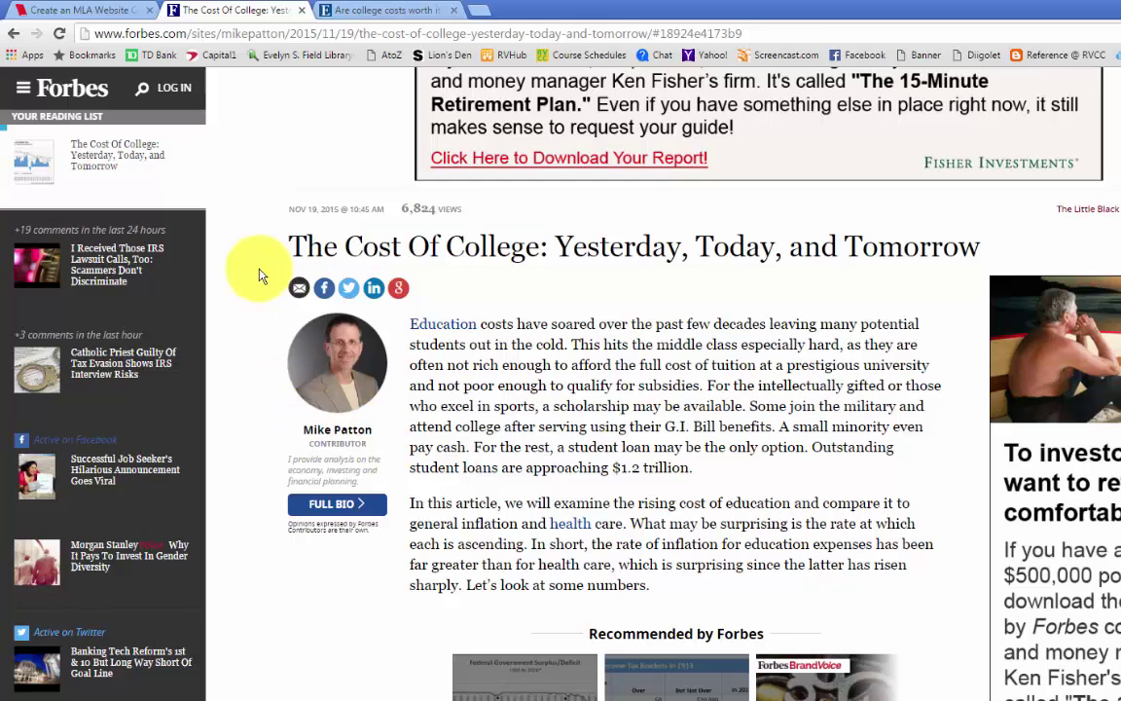
Enter the author's name as Mike Patton.
click(117, 11)
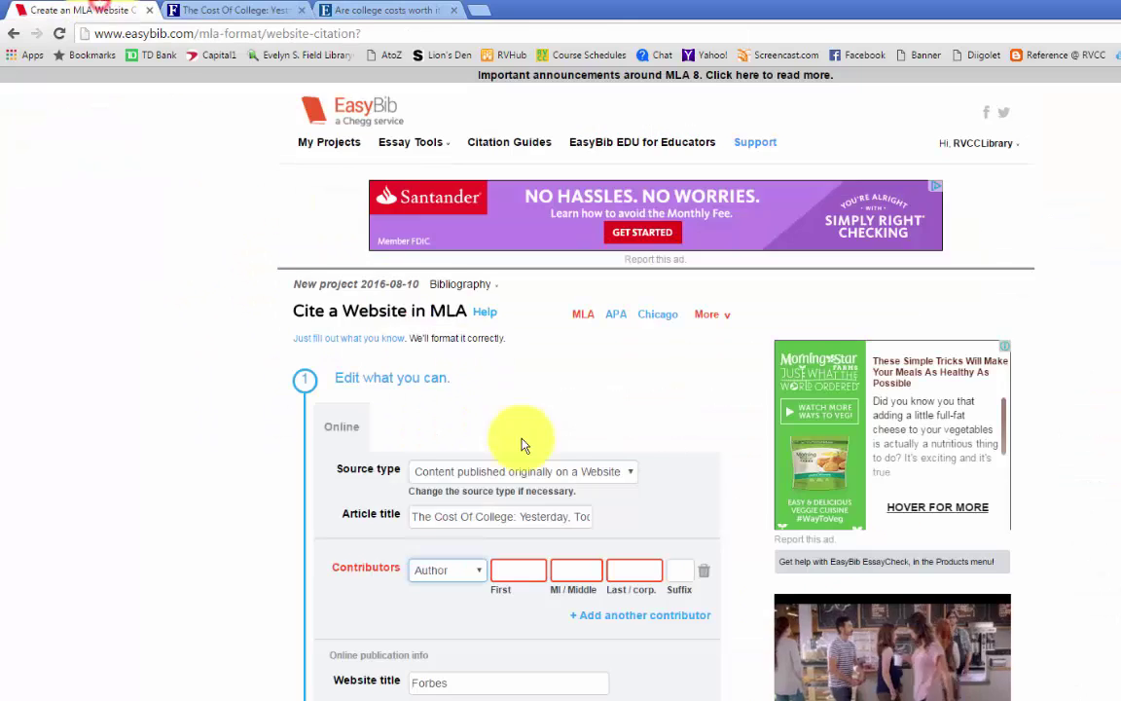
click(519, 570)
text(Mike)
key(Tab)
key(Tab)
text(Patton)
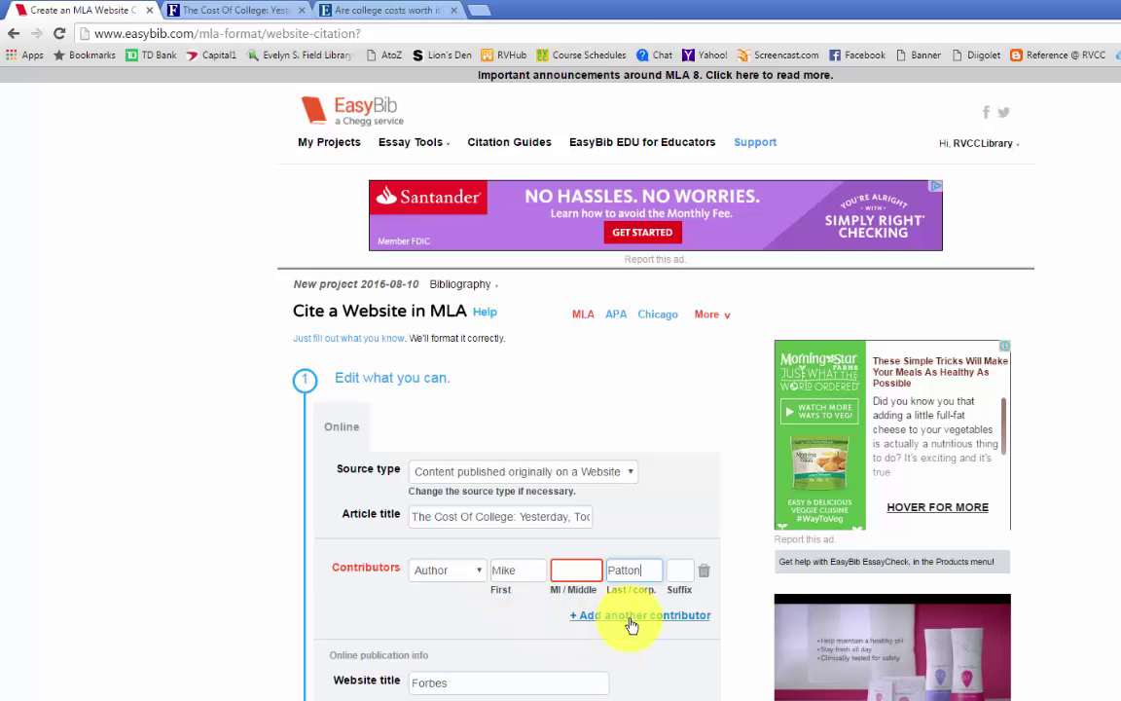
scroll(601, 628, down, 3)
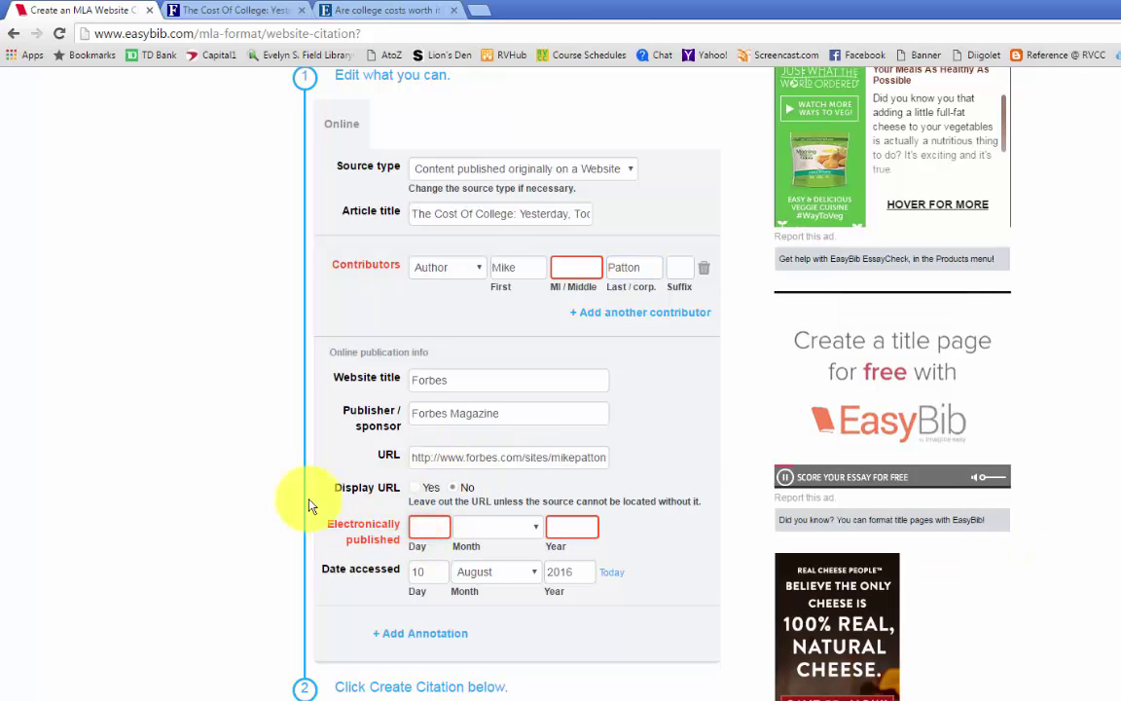
Set the electronic publication date to 19 November 2015 and create the citation.
click(222, 10)
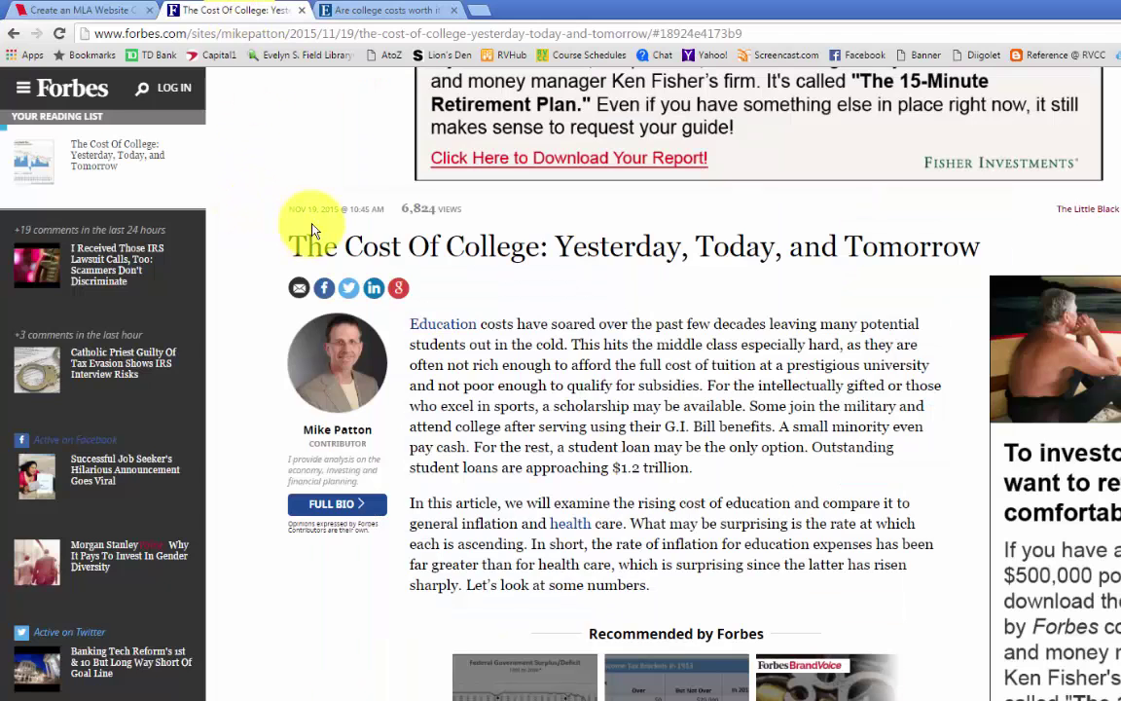
click(93, 10)
text(19)
key(Tab)
key(n)
key(Tab)
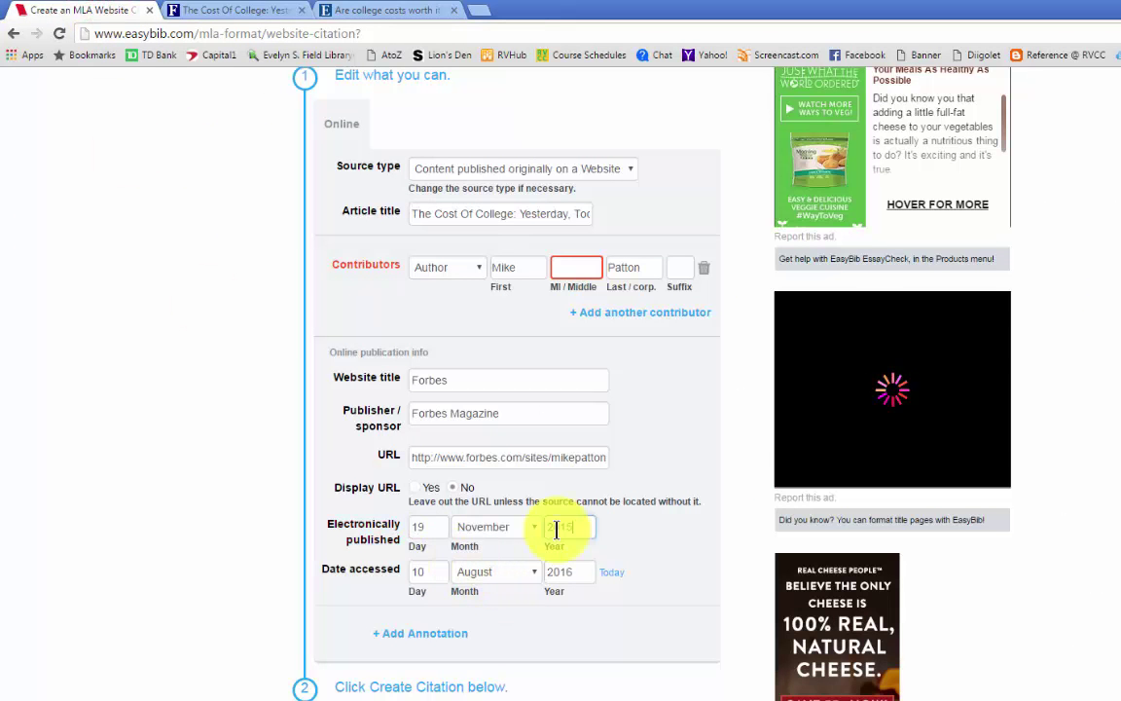
text(2015)
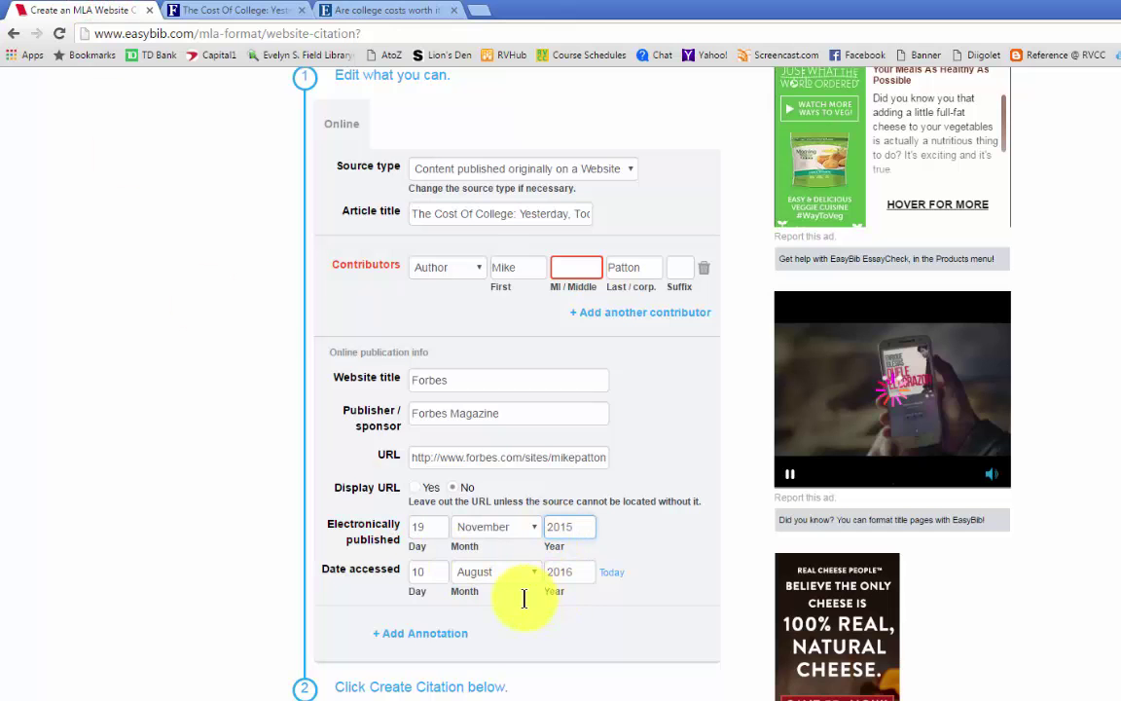
key(Return)
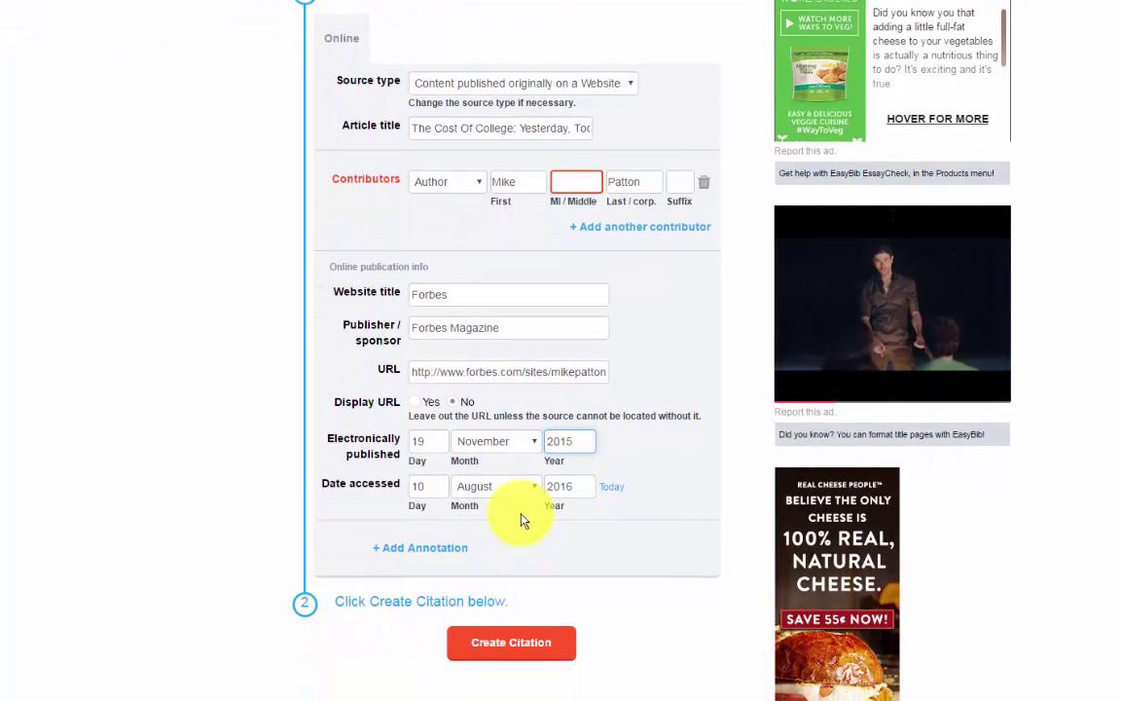
click(513, 647)
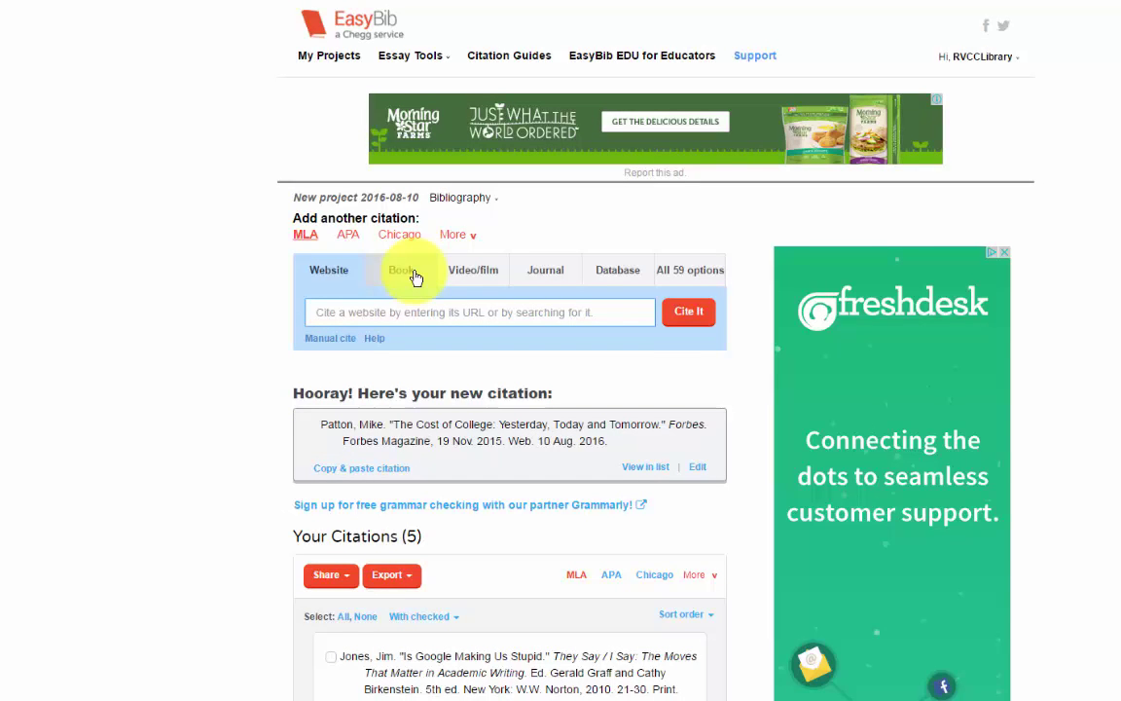
click(414, 276)
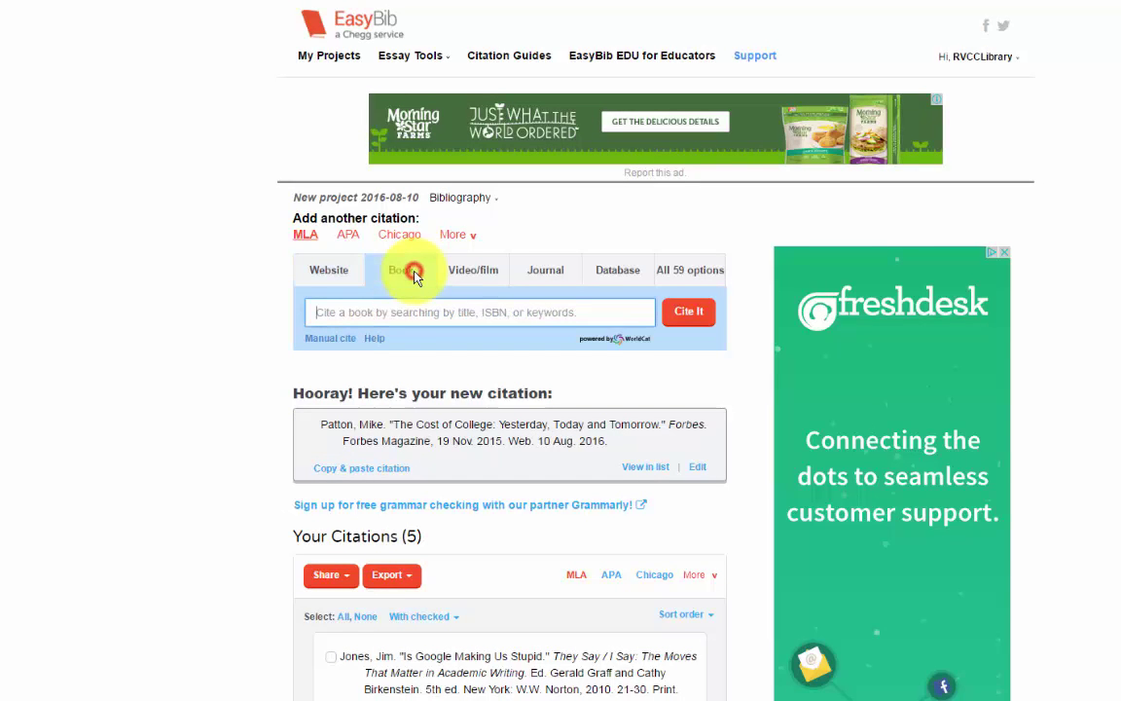
click(416, 319)
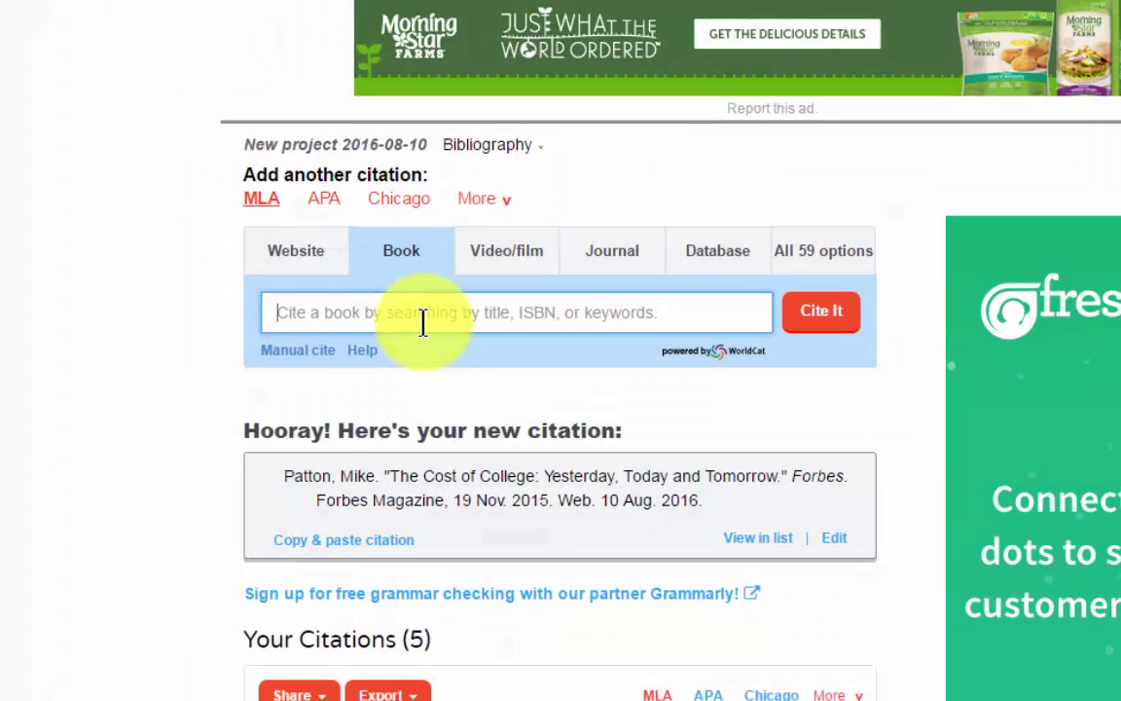
click(424, 325)
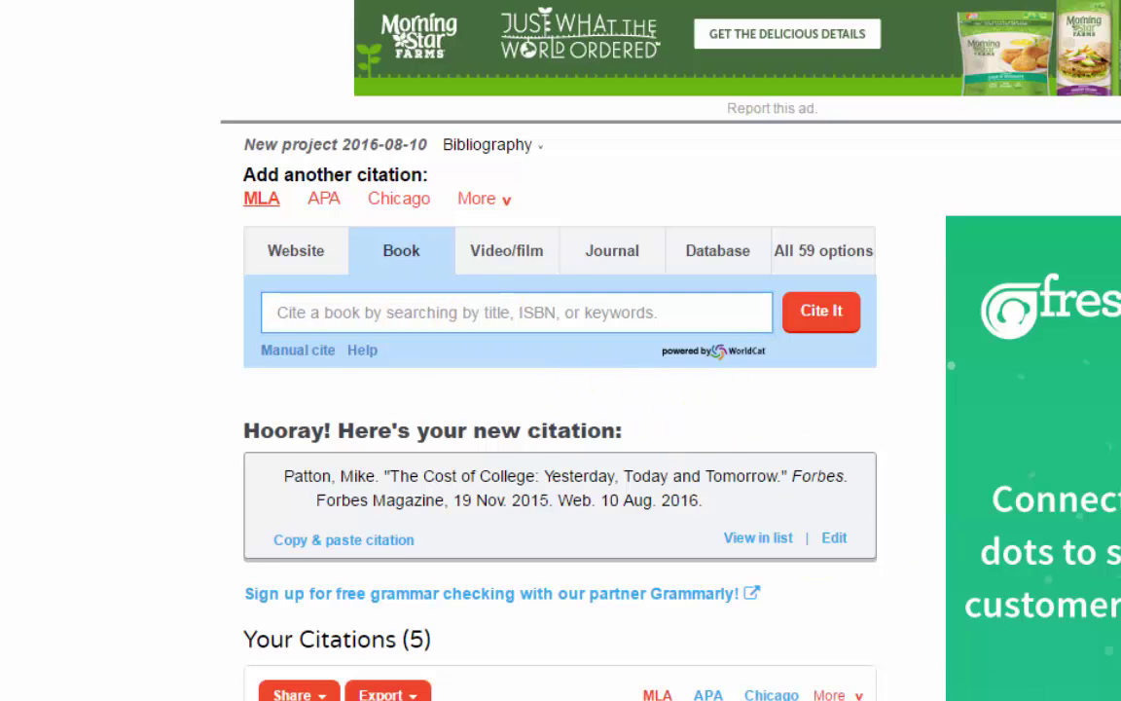
key(ctrl+v)
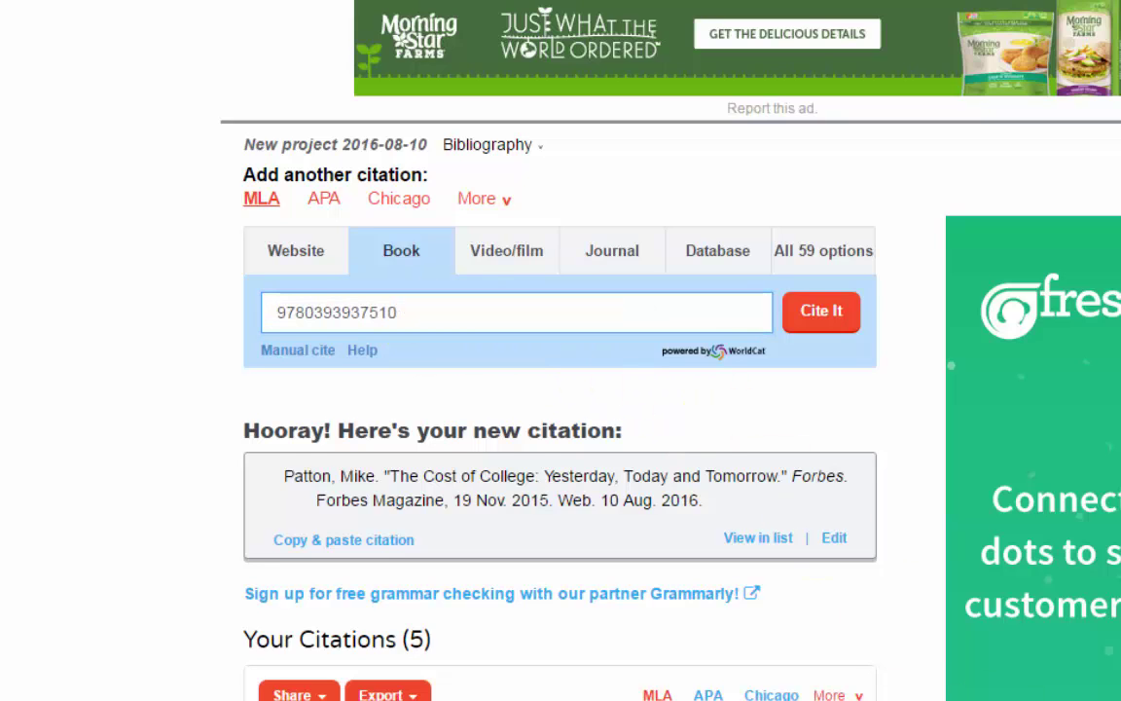
click(827, 313)
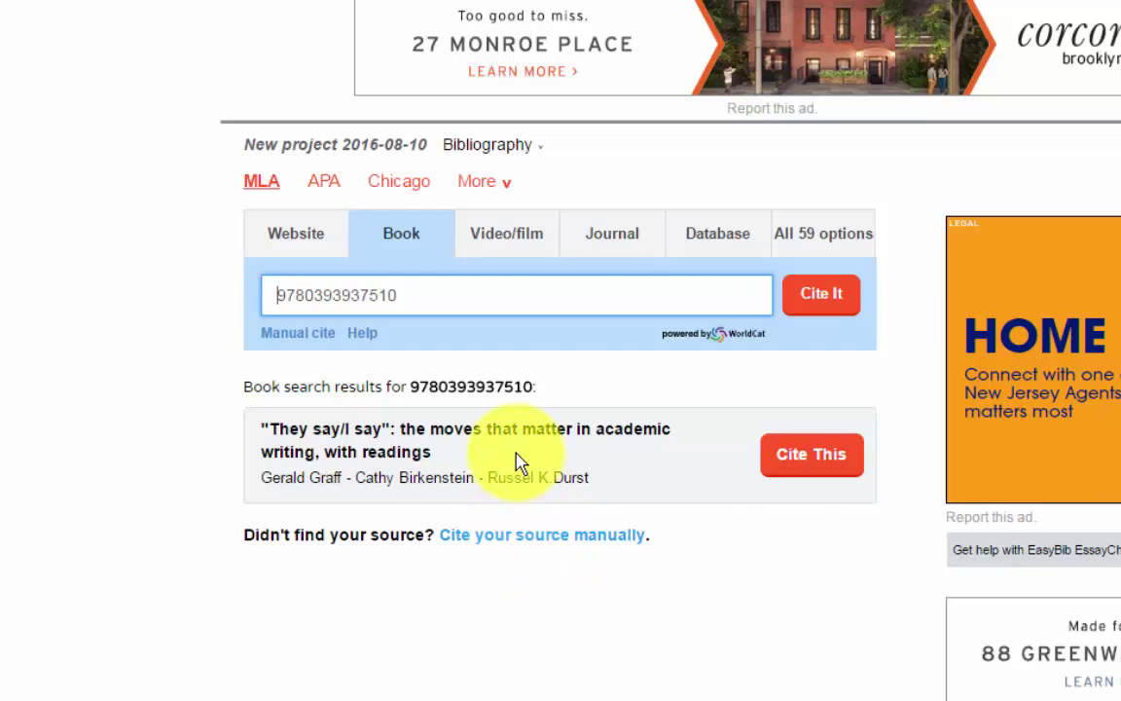
Select the They Say / I Say result and open the Citing choices.
click(814, 460)
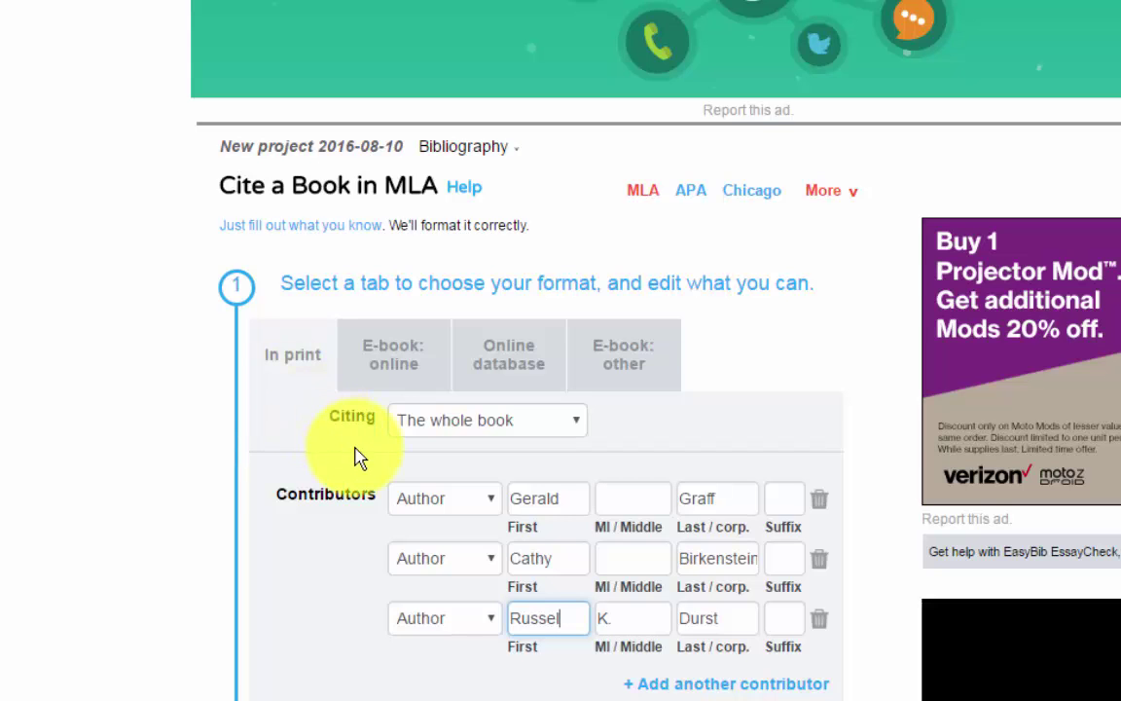
click(539, 430)
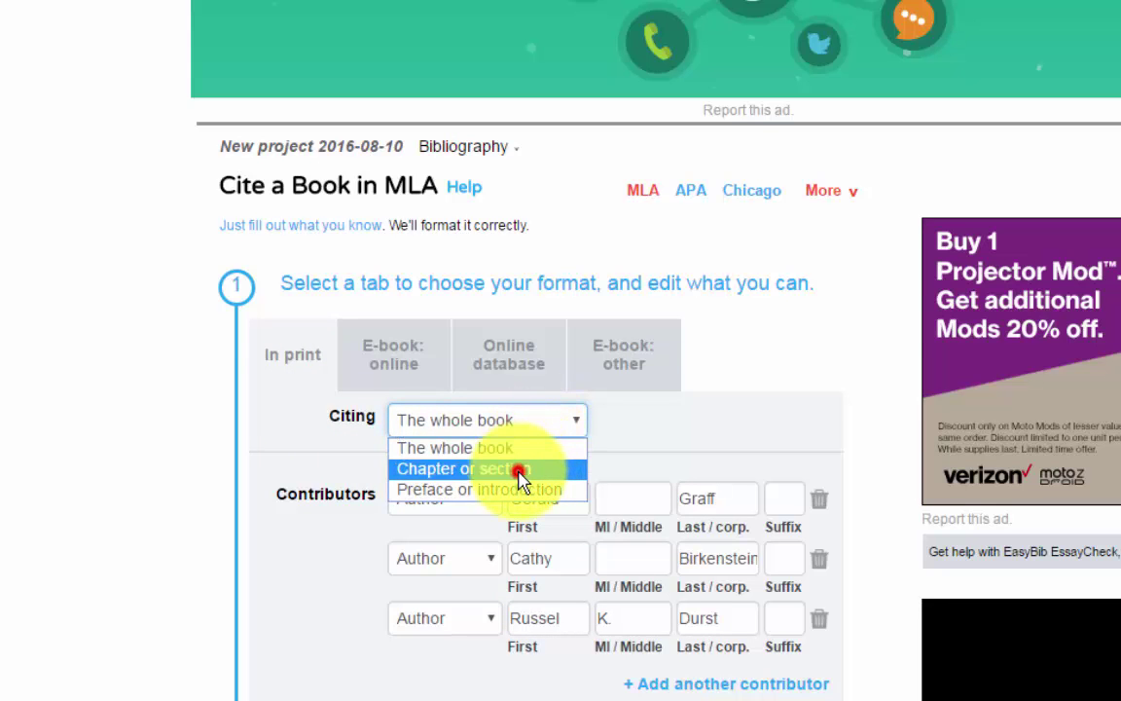
Switch to citing a chapter and paste the title 'Should everyone go to college?'.
click(519, 470)
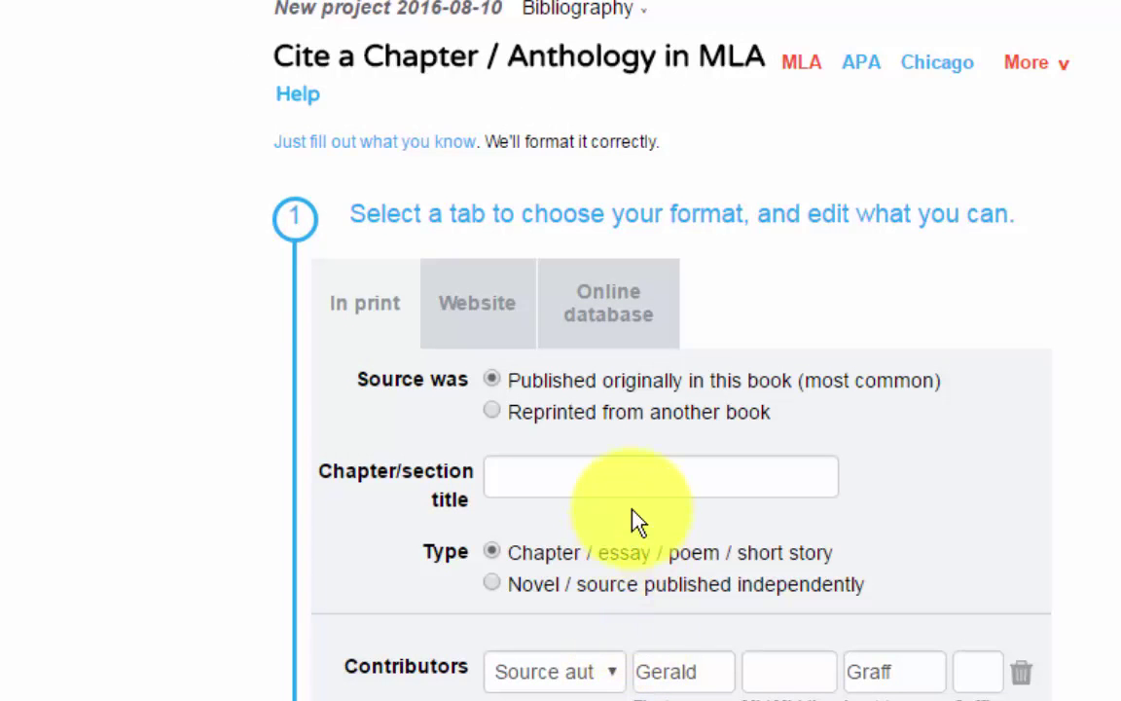
click(621, 480)
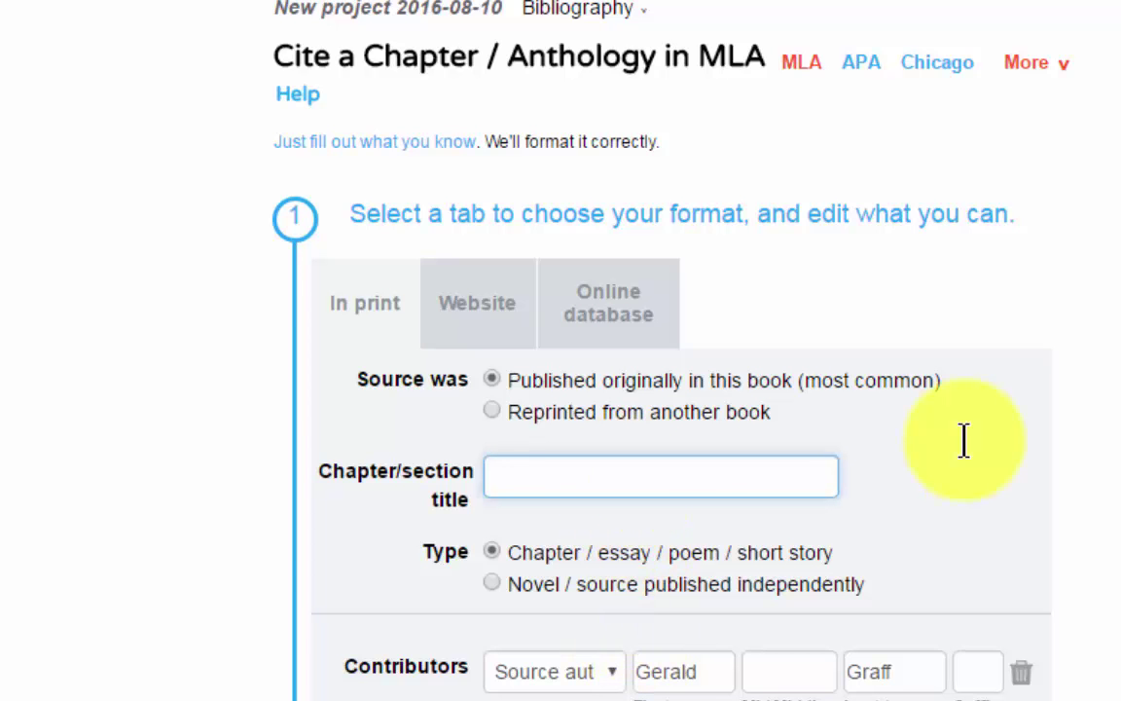
text(Should everyone go to college?)
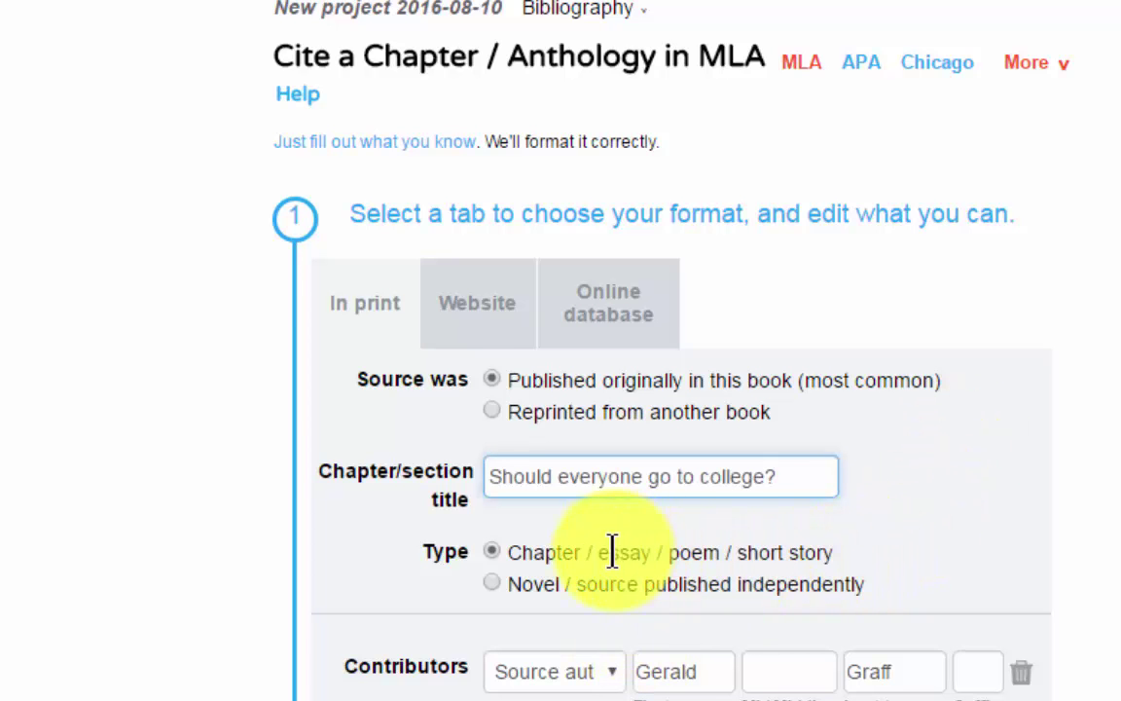
scroll(609, 550, down, 7)
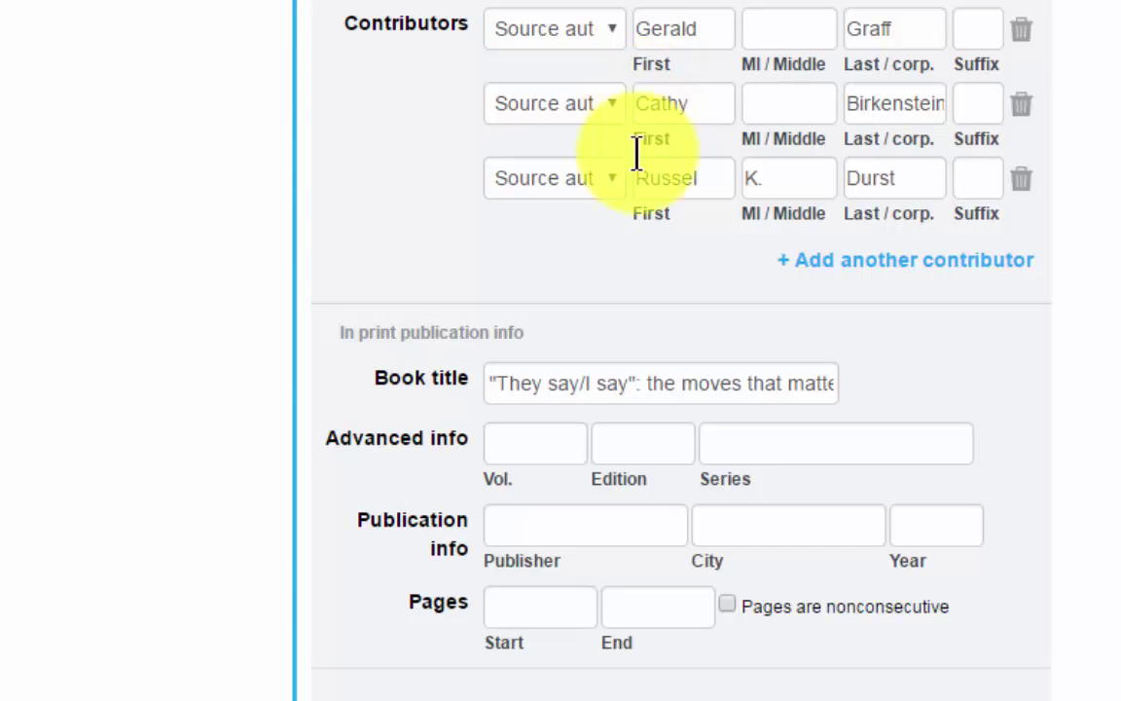
Change the role of each of the three contributors to Source editor.
click(603, 39)
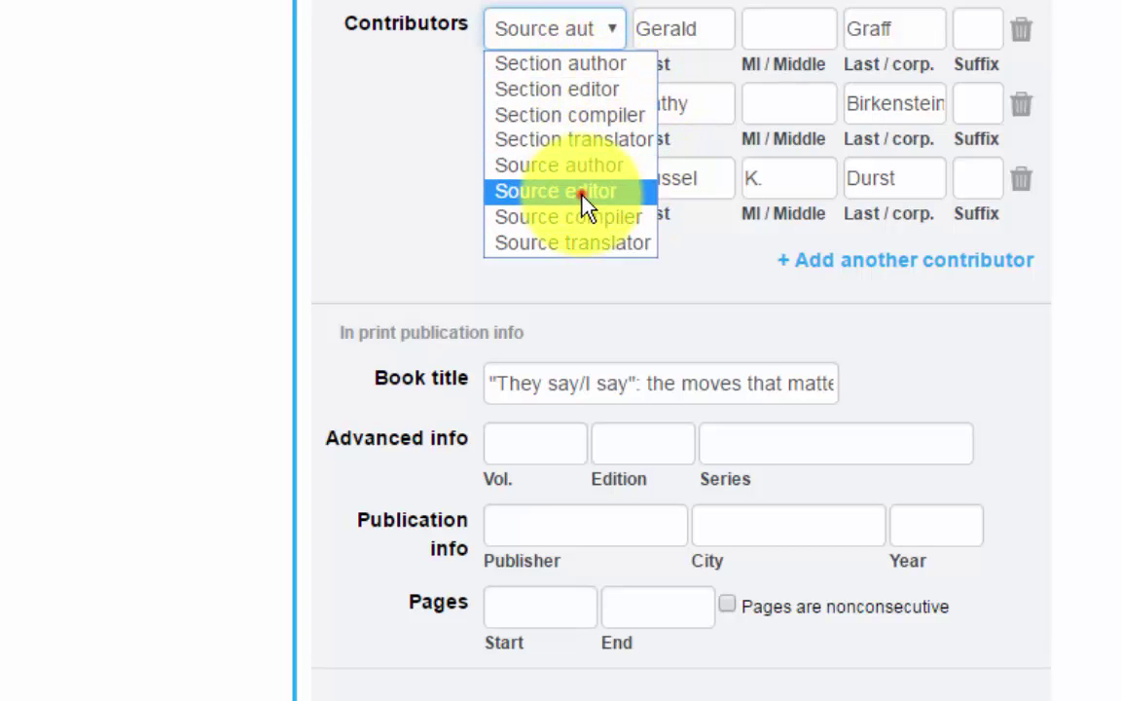
click(587, 193)
click(597, 110)
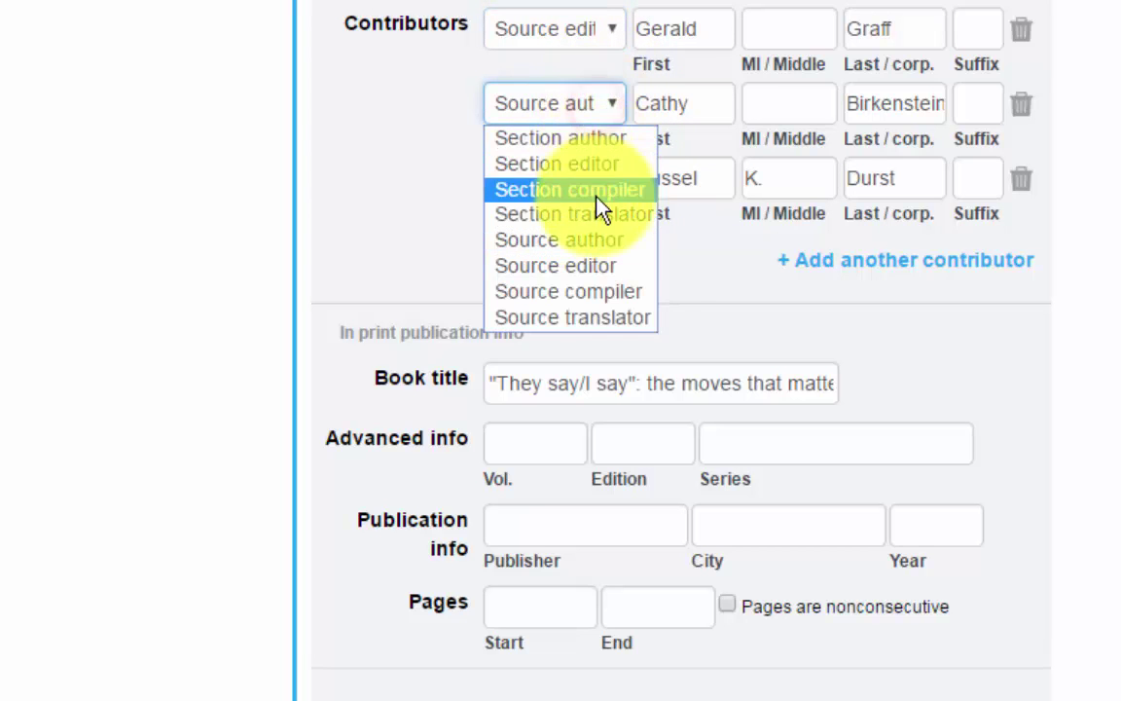
click(591, 265)
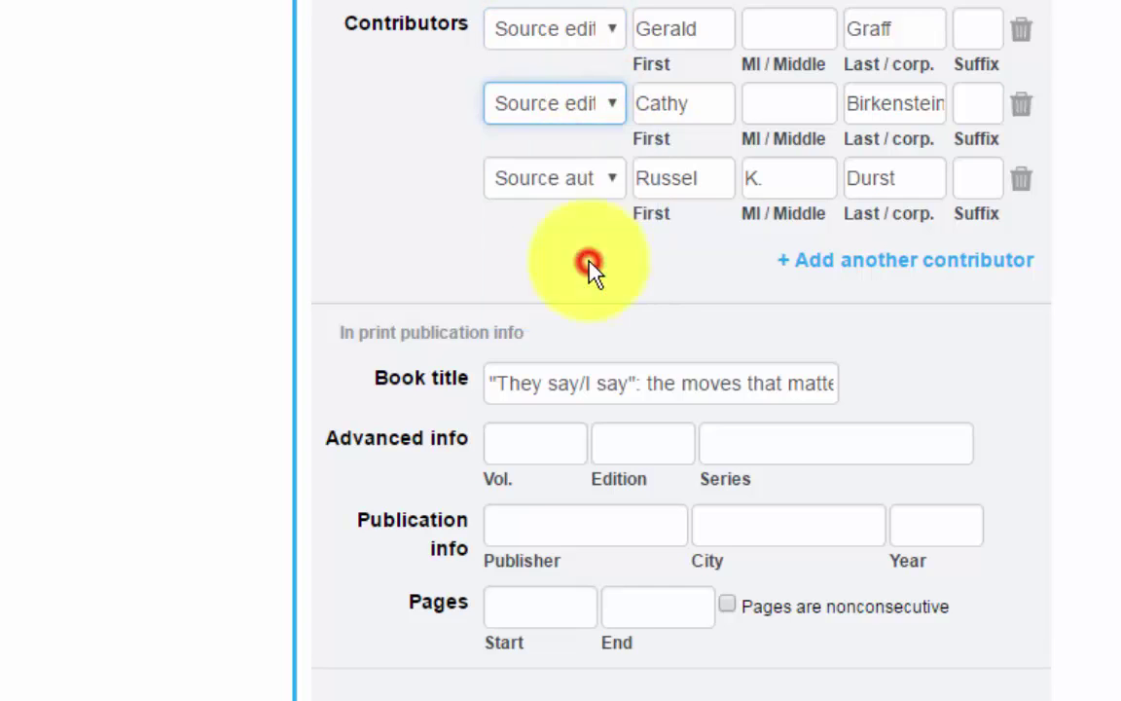
click(589, 180)
click(584, 340)
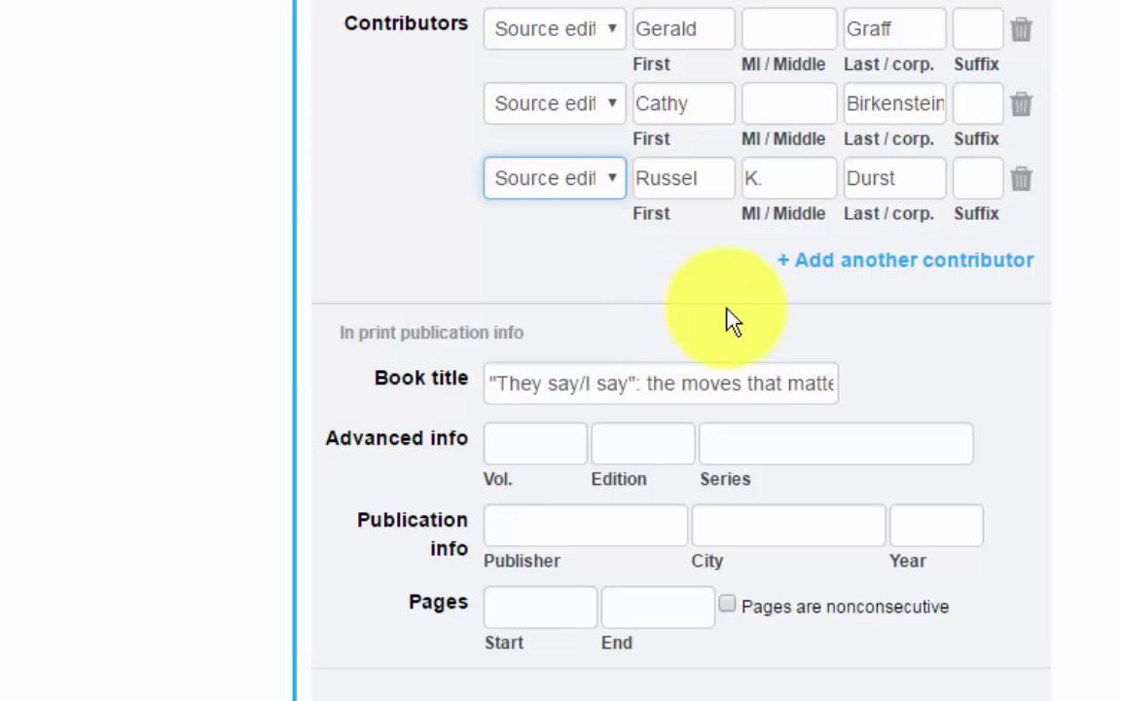
Add another contributor and keep its role as Section author.
click(866, 263)
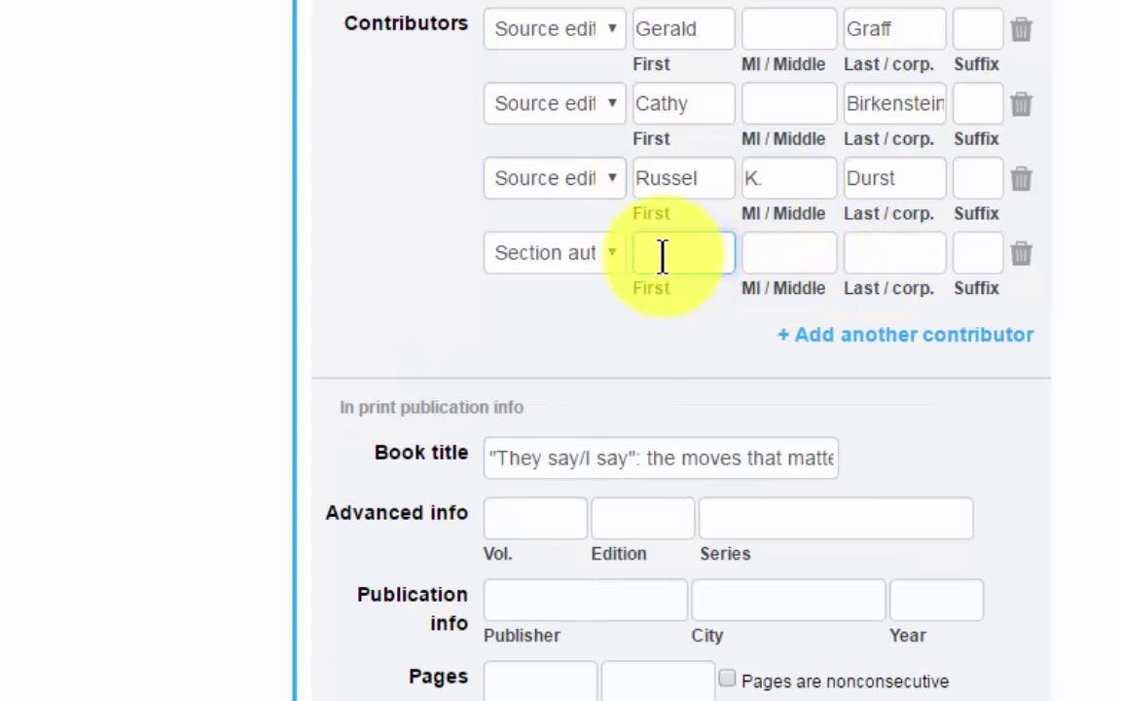
click(568, 268)
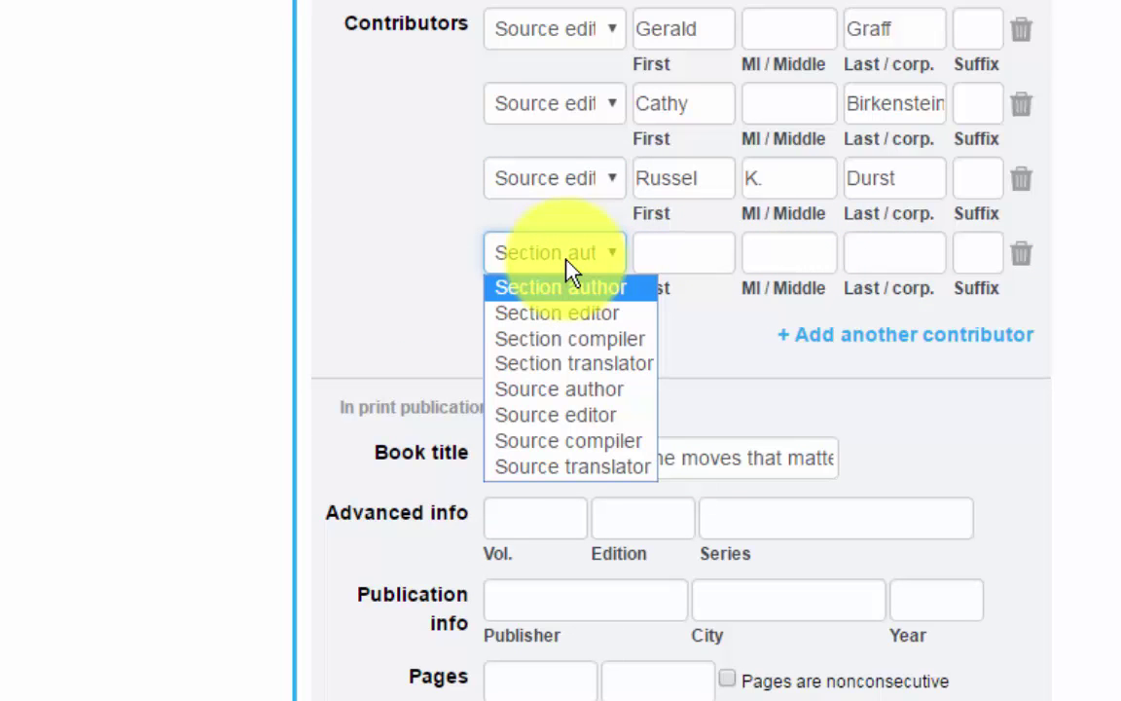
click(669, 254)
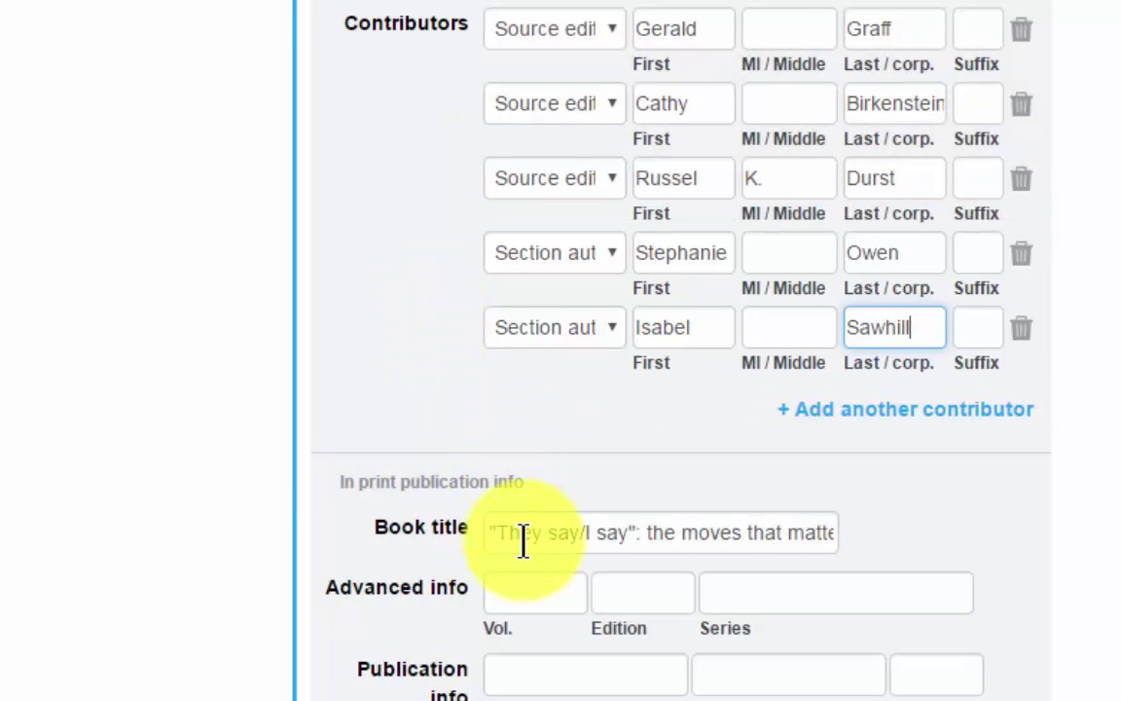
scroll(518, 548, down, 1)
scroll(516, 545, down, 2)
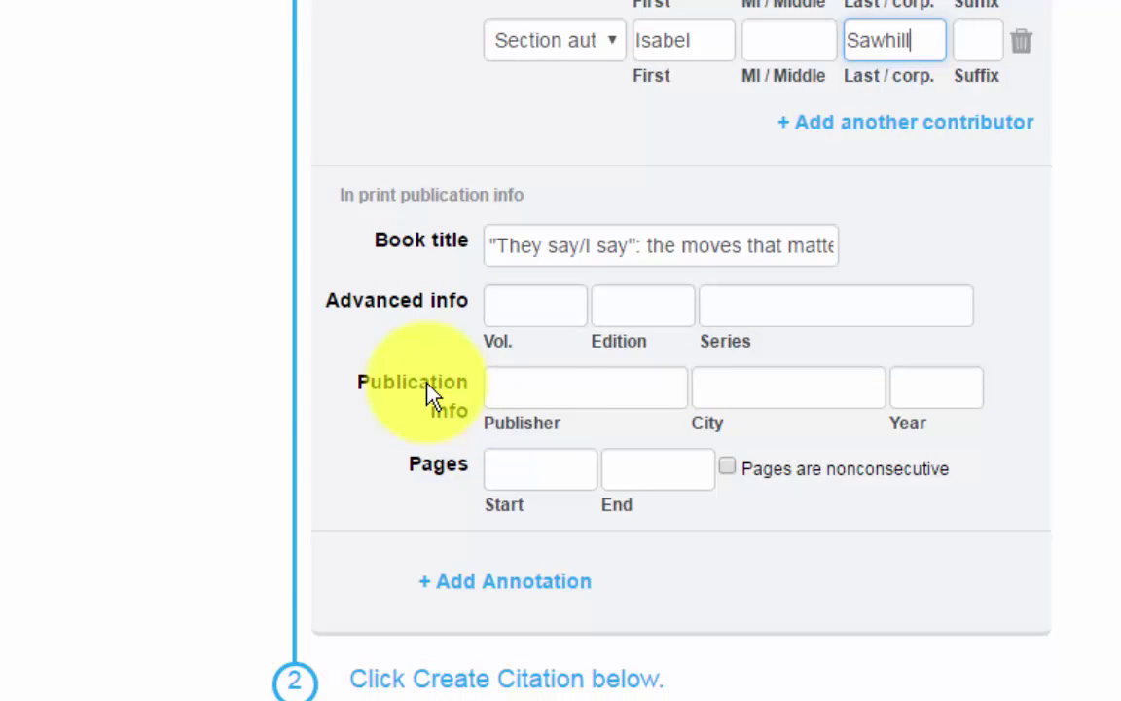
Enter edition 3, publisher WW Norton, city New York and year 2015.
click(518, 308)
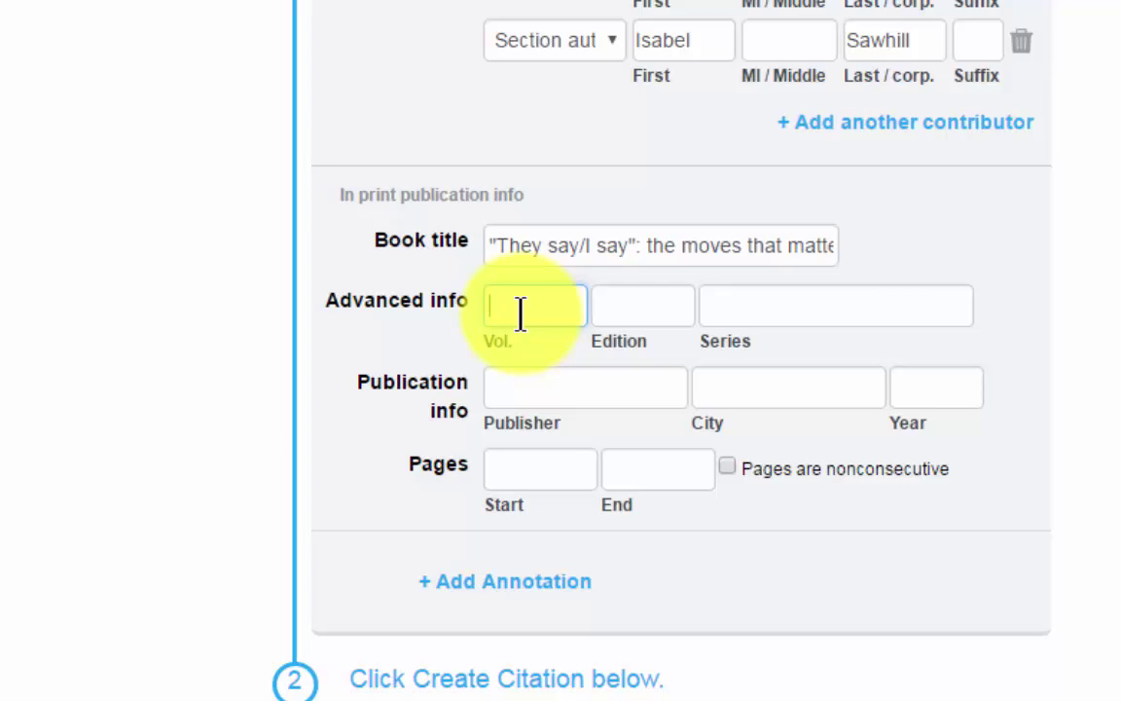
key(Tab)
text(3)
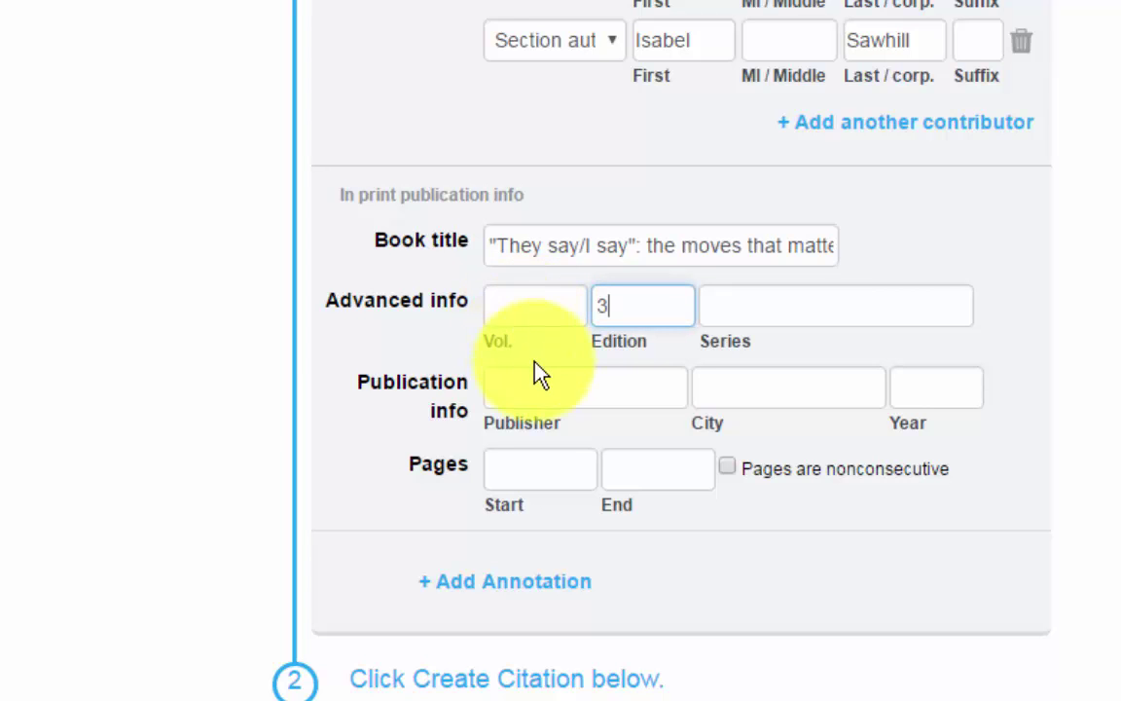
click(529, 389)
text(WW Norton)
key(Tab)
text(New York)
key(Tab)
text(2015)
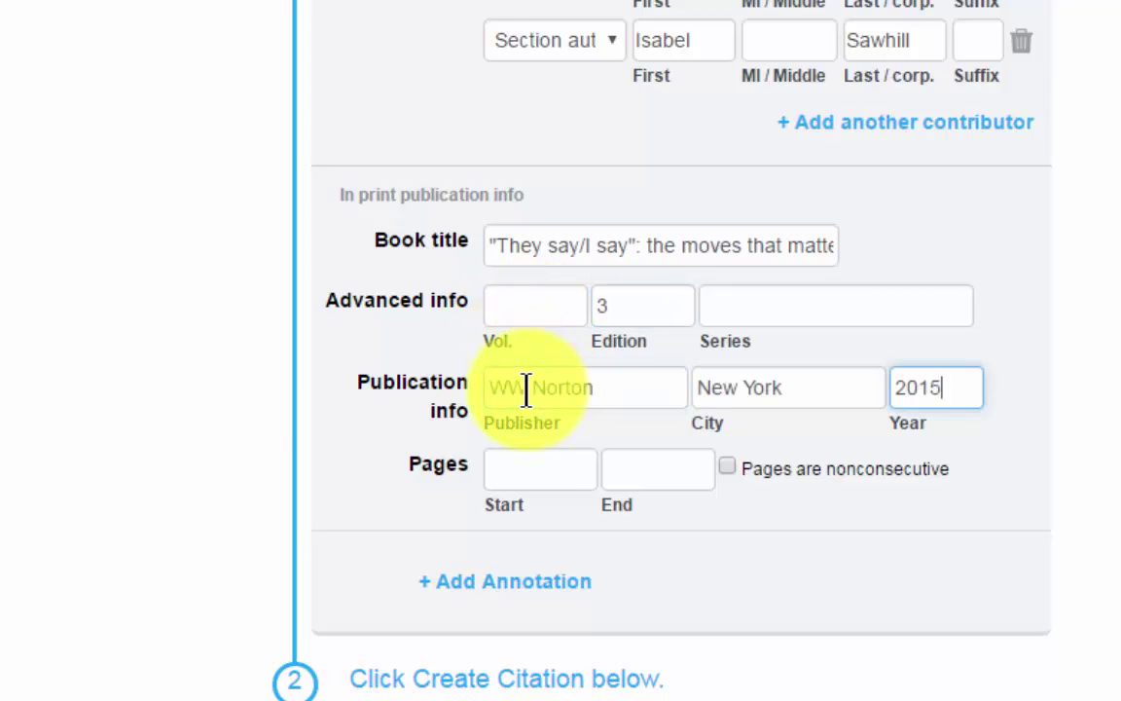
Enter the chapter's pages, start 203 and end 225.
click(538, 477)
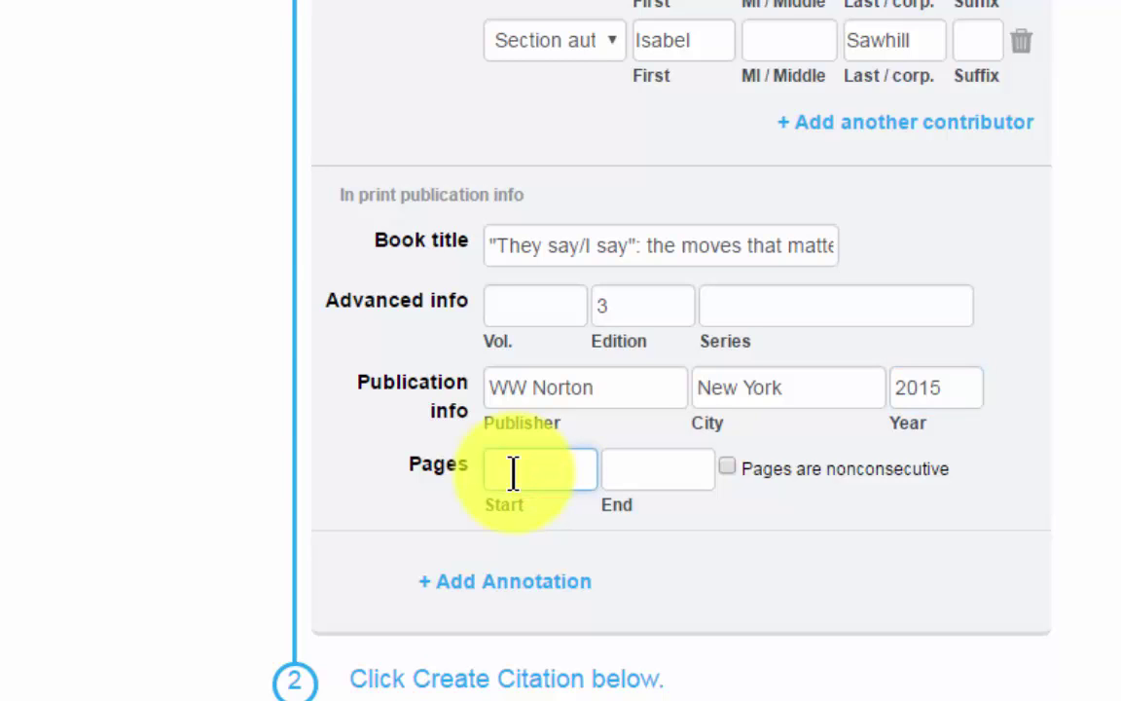
text(203)
key(Tab)
text(225)
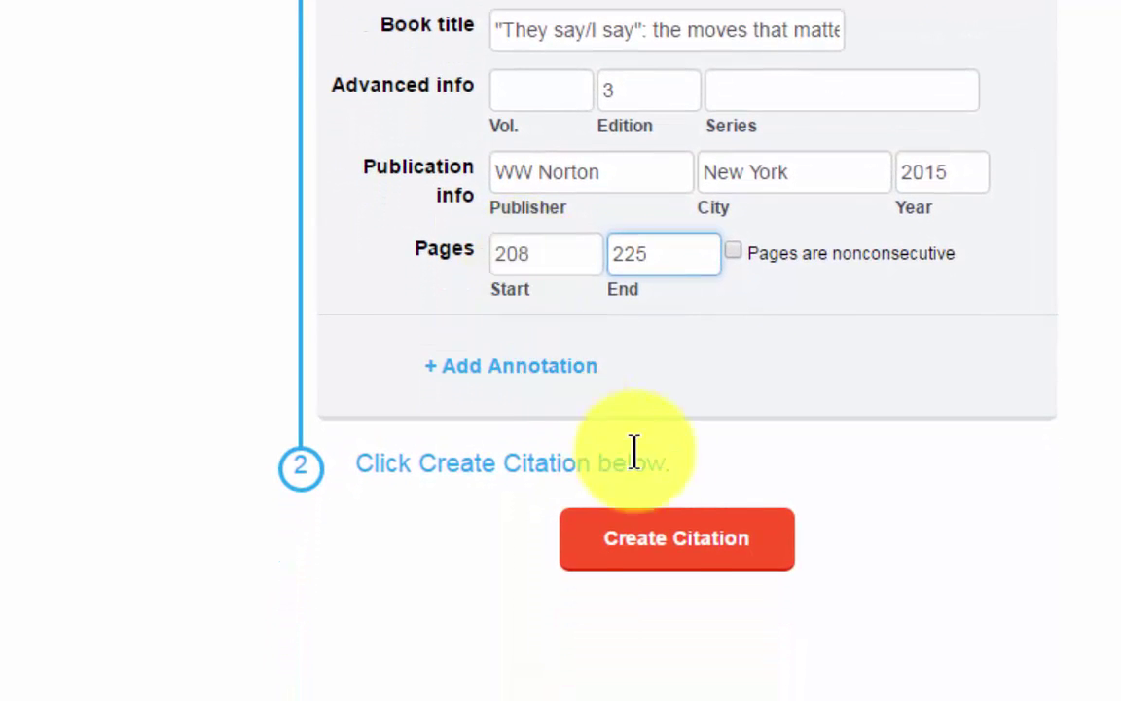
Create the MLA citation for 'Should Everyone Go to College?' and scroll up to see it in the list.
click(664, 685)
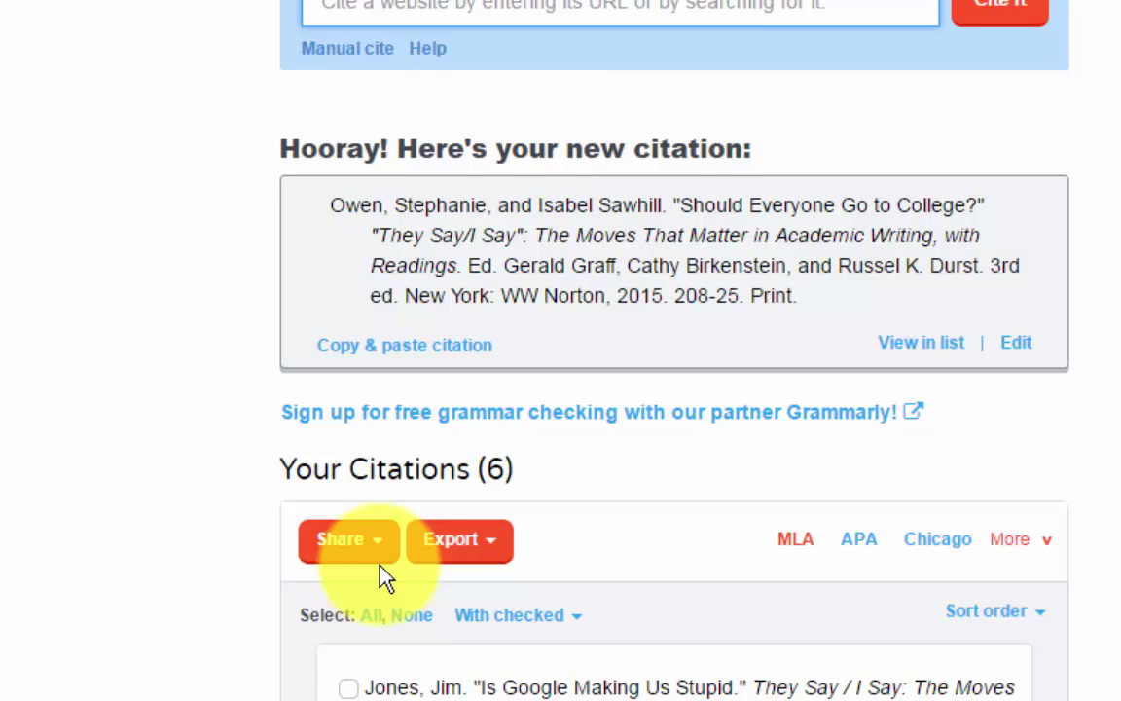
scroll(385, 574, up, 2)
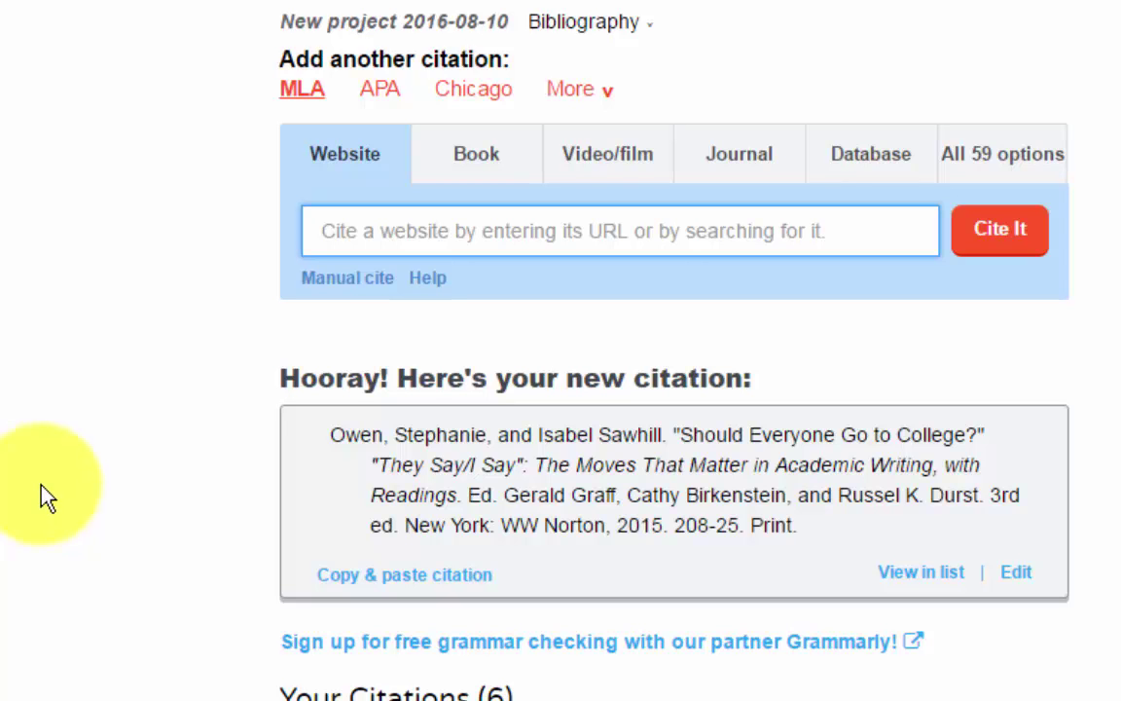
Switch the citation source to Database and bring up the database article type choices.
click(874, 164)
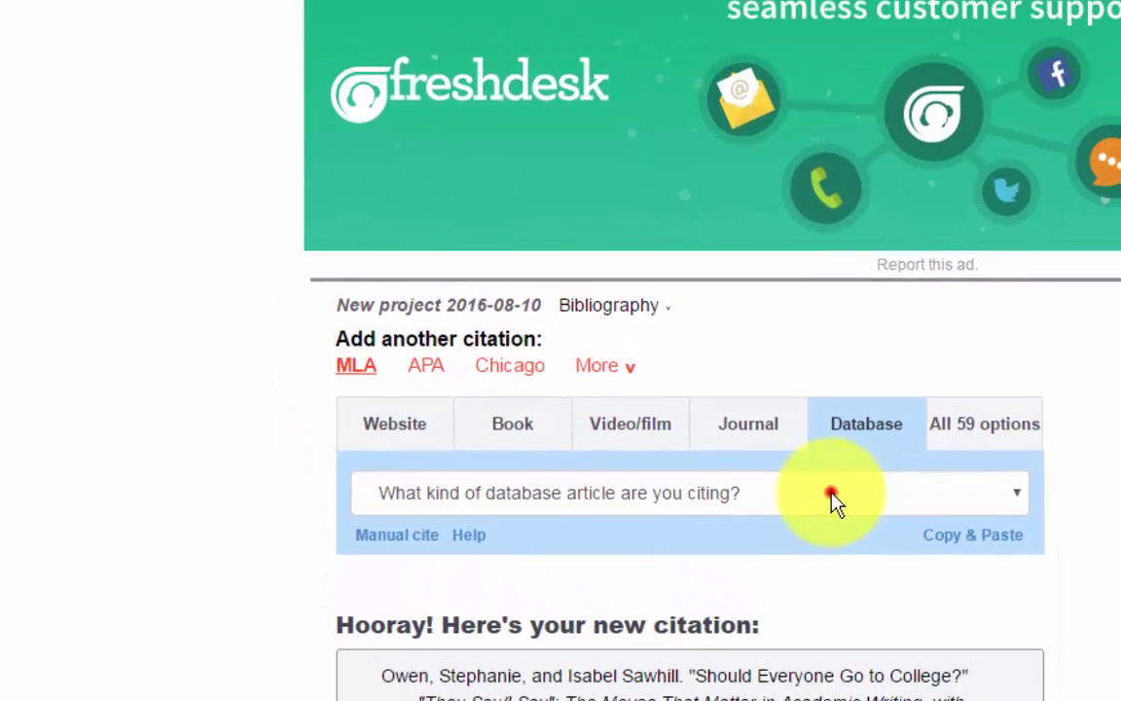
click(832, 499)
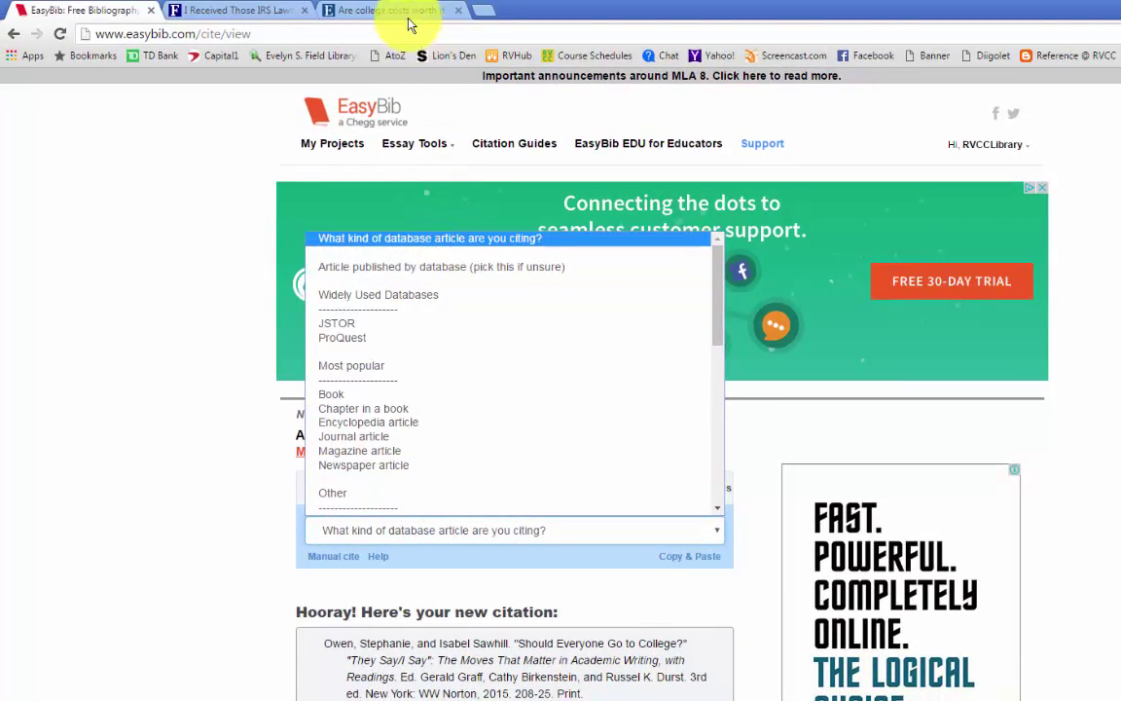
In EBSCO's 'cost of college' results, open result 4, the Community College Review borrowing-costs article.
click(409, 10)
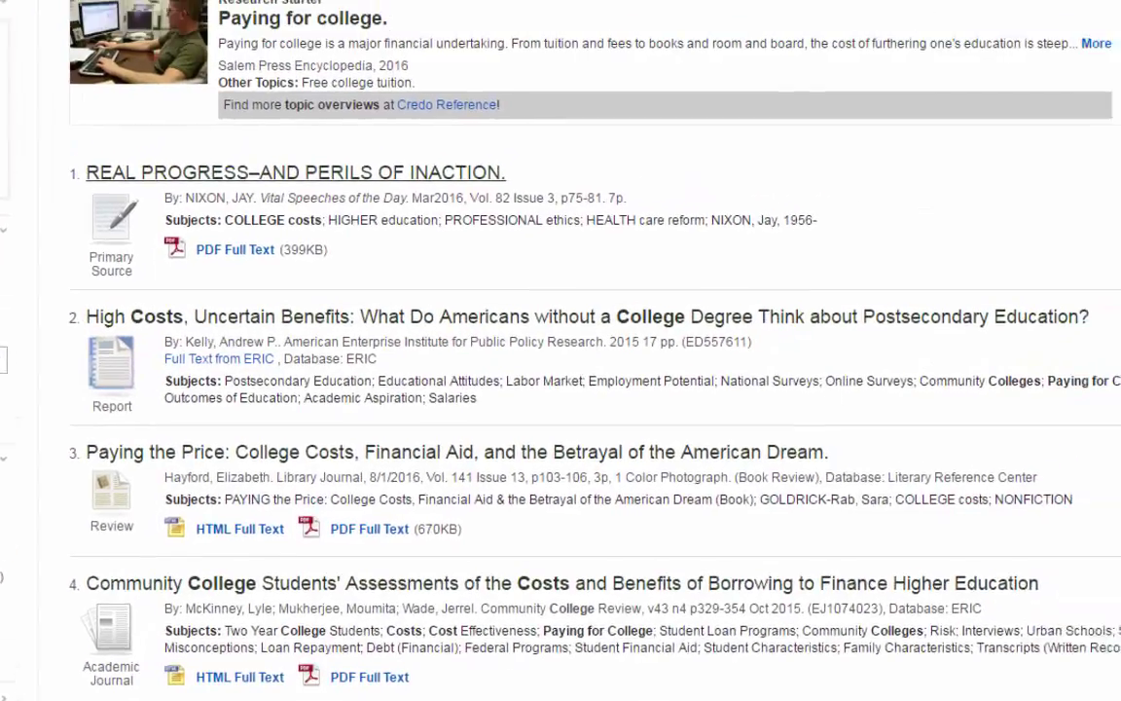
click(165, 173)
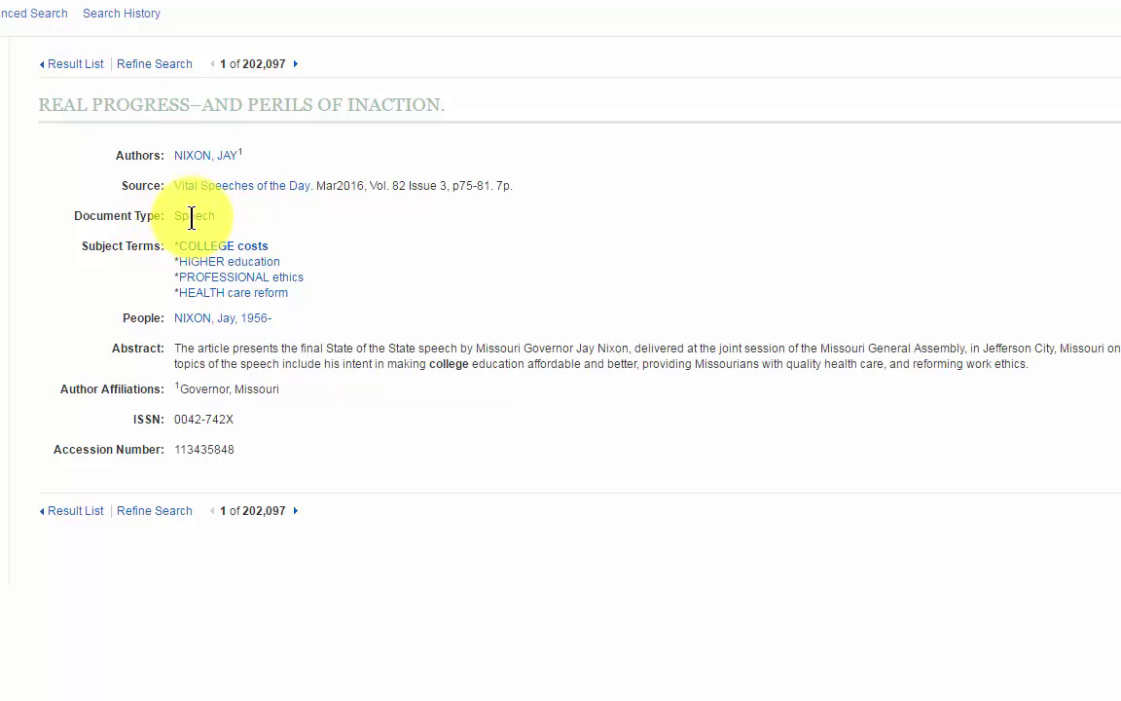
click(64, 64)
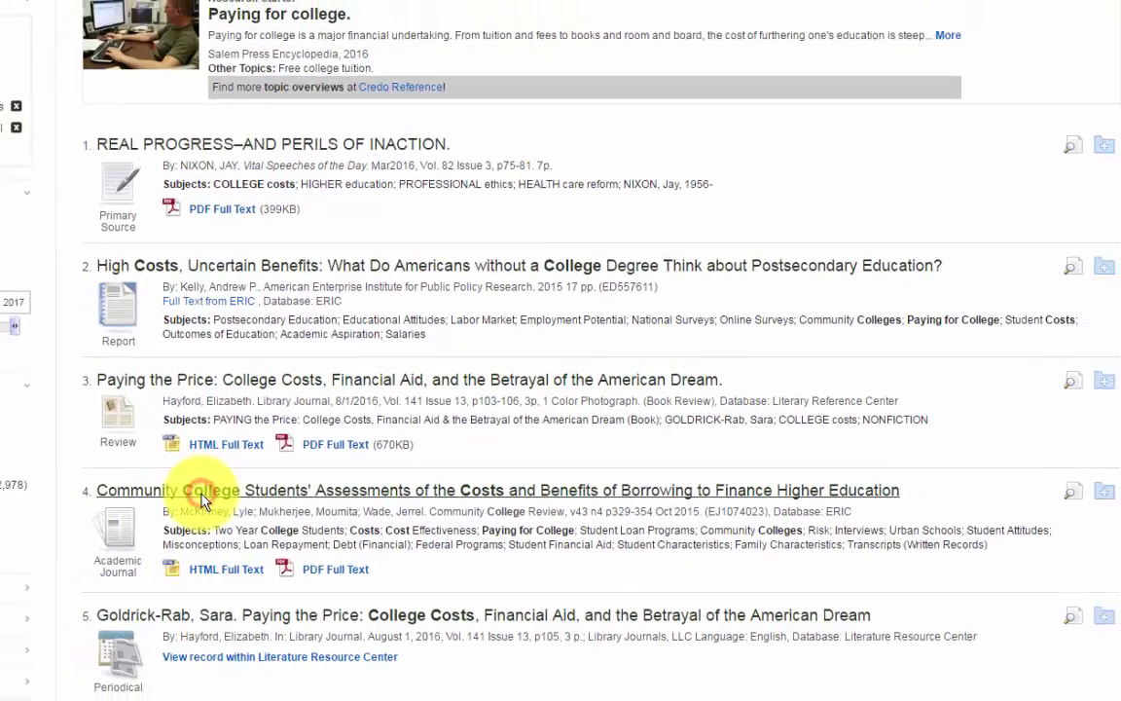
click(171, 495)
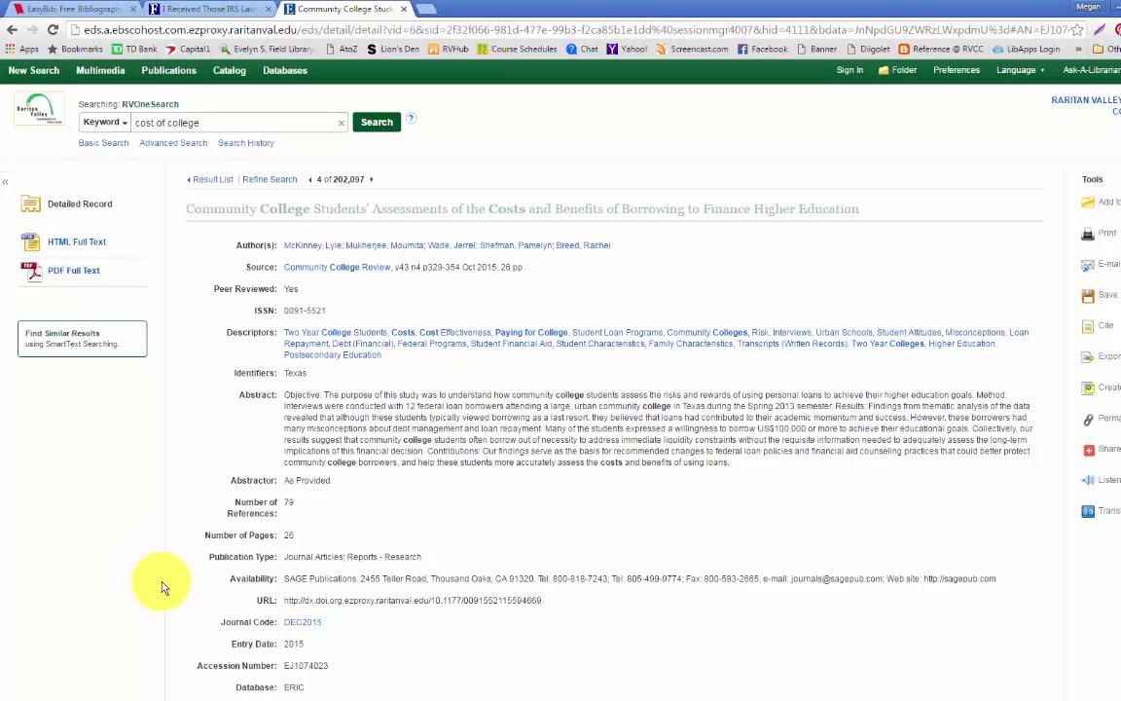
Choose 'Journal article' as the database source type and start on the Article title field.
click(84, 9)
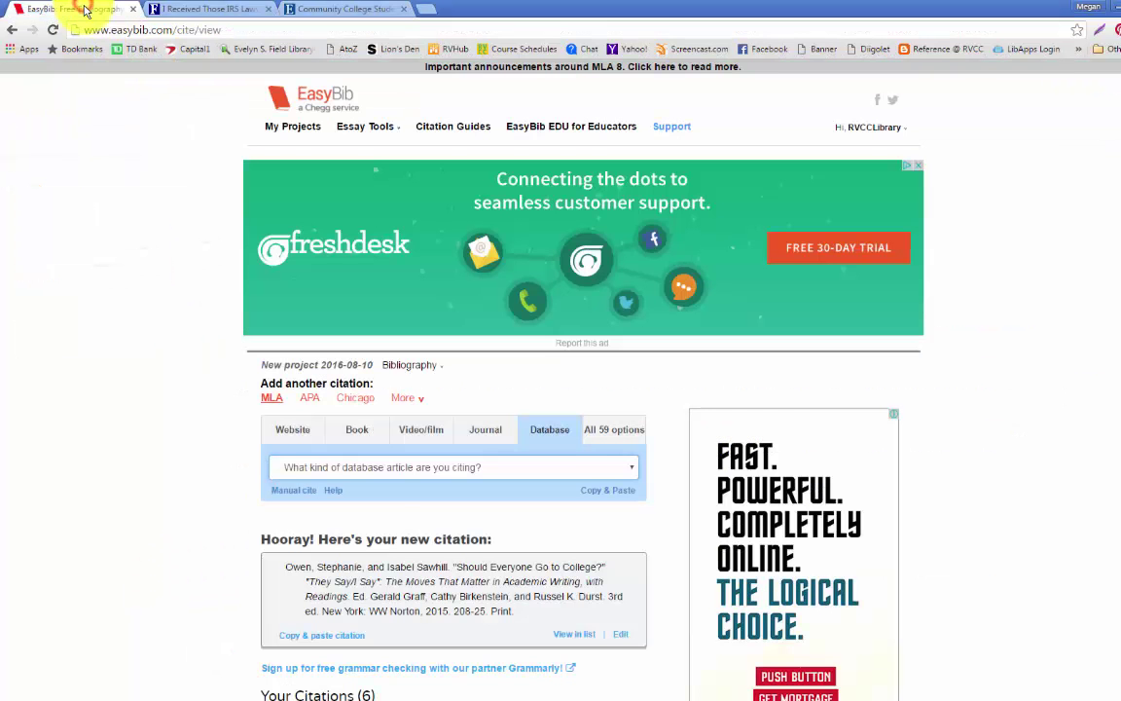
click(386, 469)
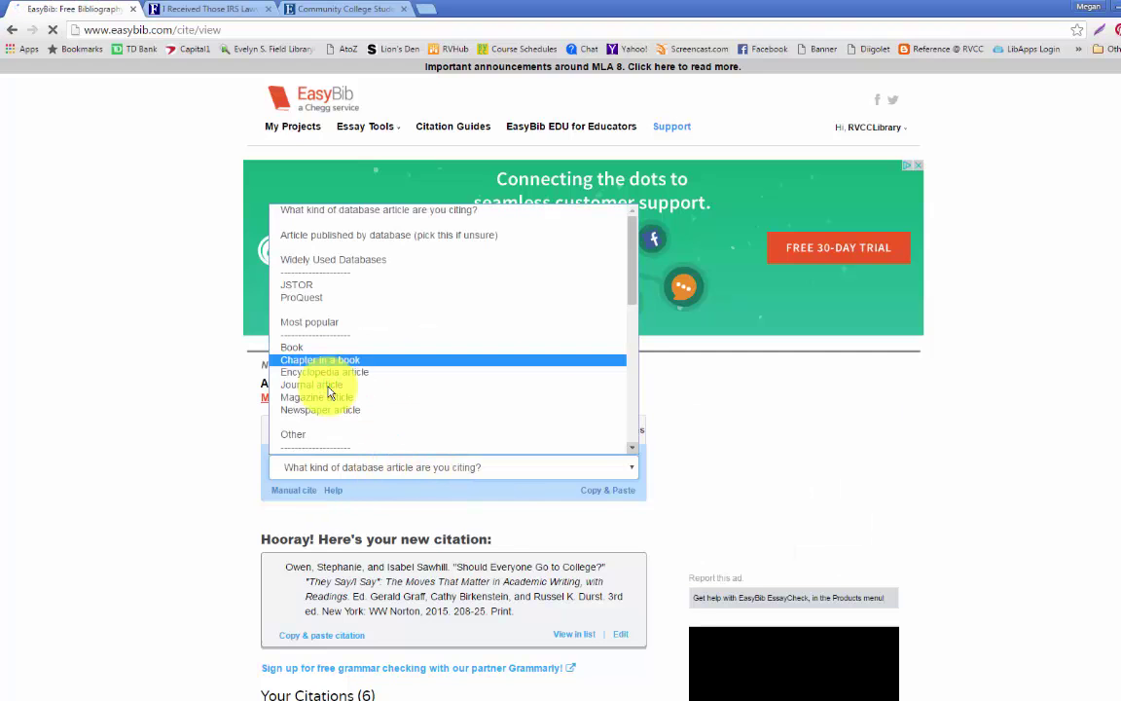
click(330, 388)
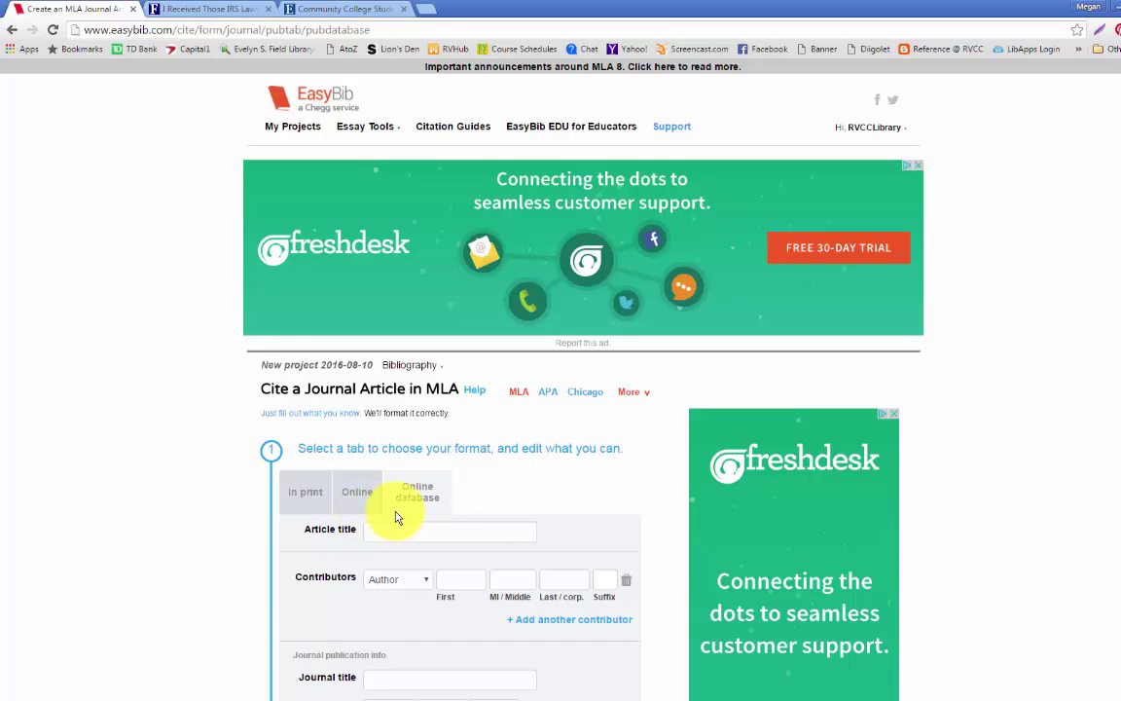
click(407, 531)
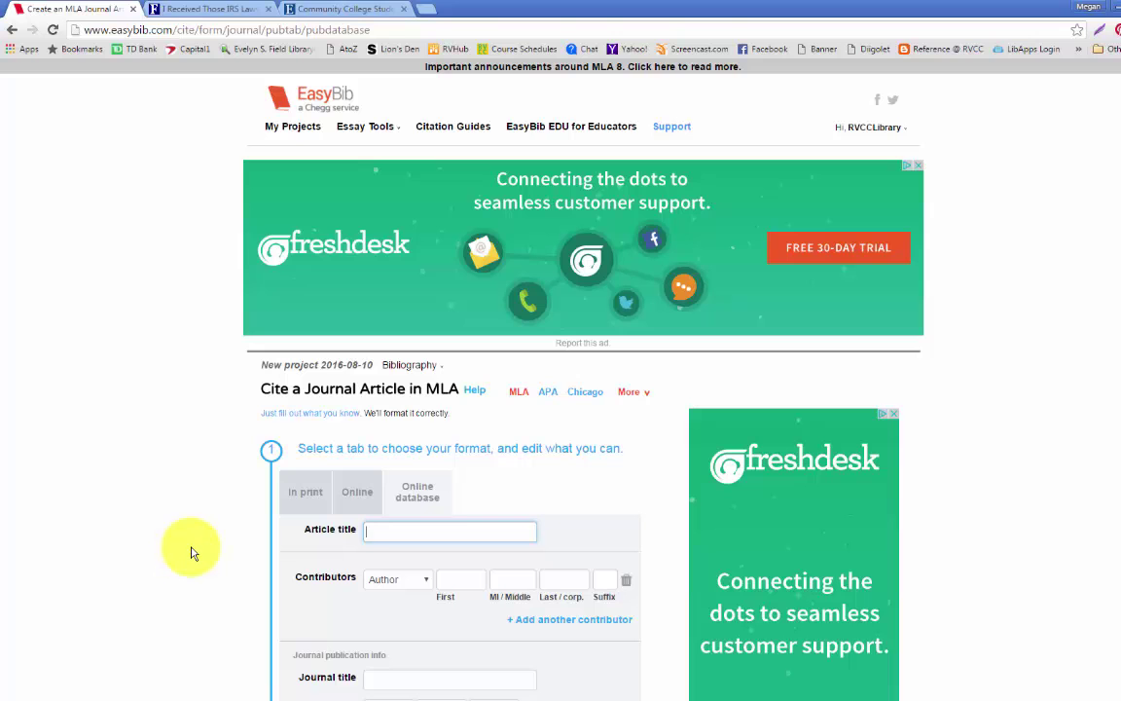
click(363, 9)
Copy the full article title from the EBSCO record and paste it into EasyBib's Article title.
drag(192, 207, 871, 208)
right_click(804, 214)
click(825, 221)
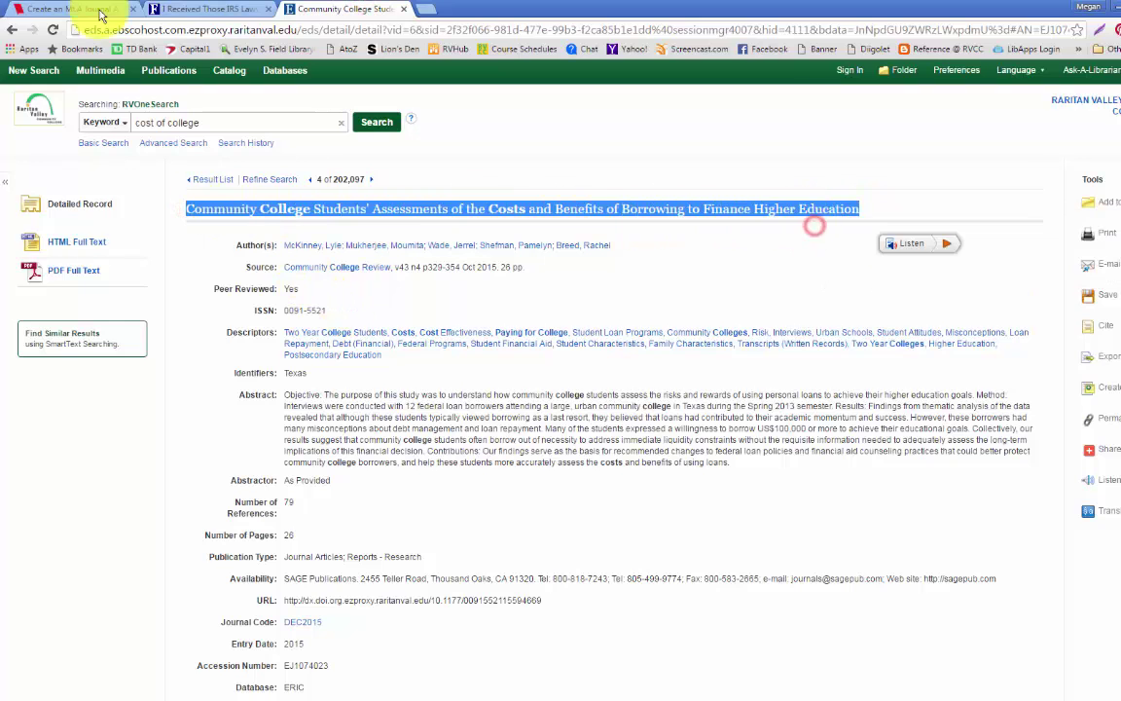
click(73, 10)
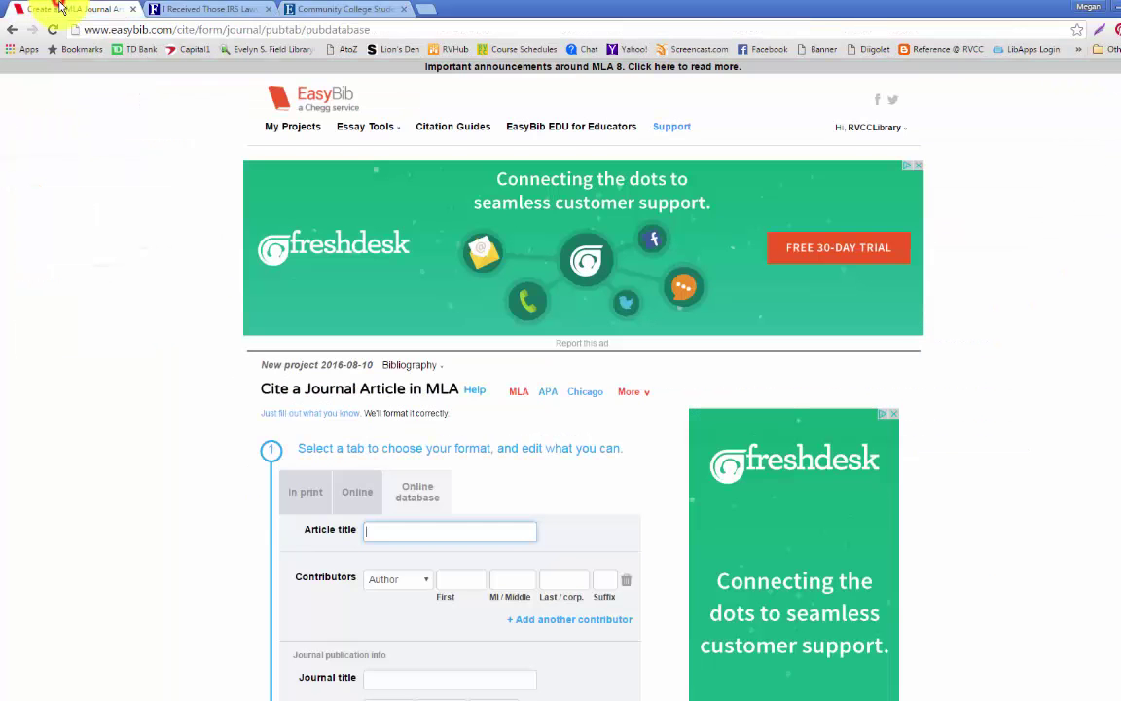
right_click(403, 531)
click(435, 421)
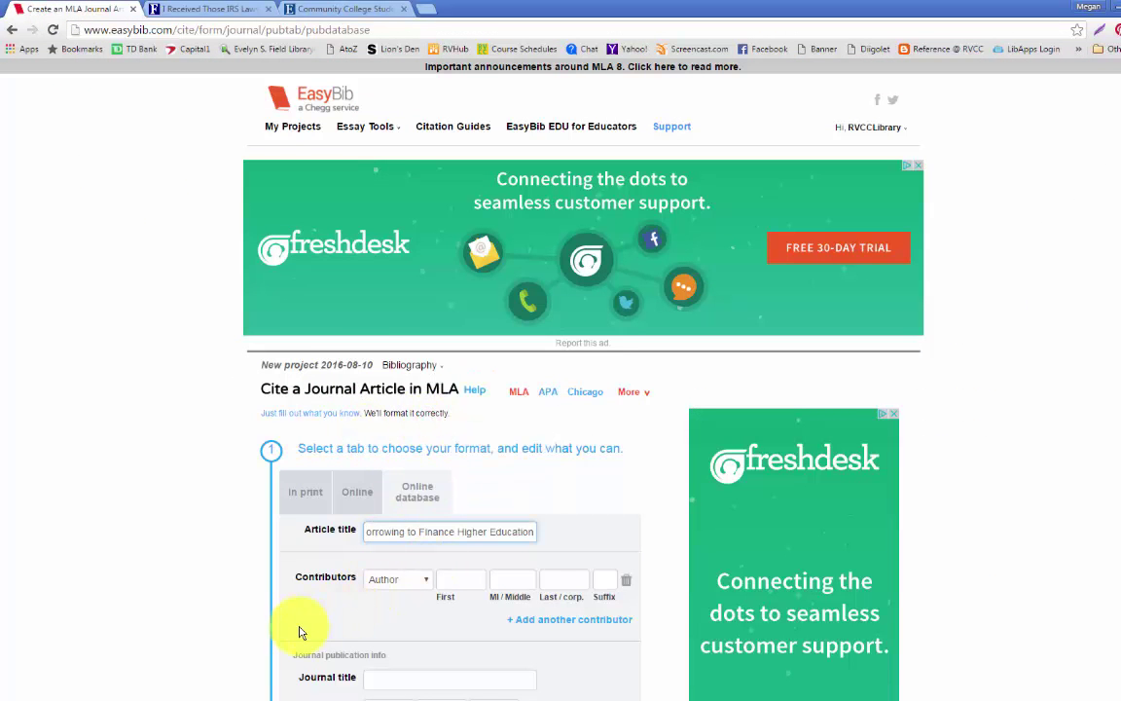
scroll(230, 595, down, 1)
scroll(224, 594, down, 3)
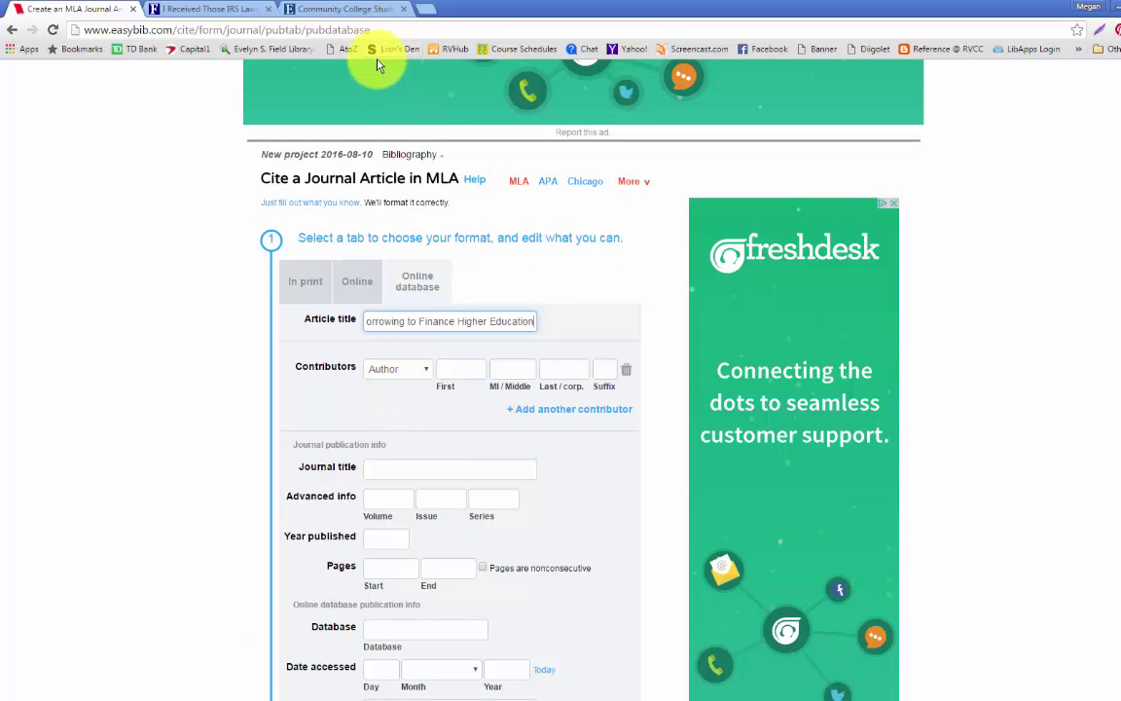
Enter each author's first and last name from the EBSCO record, adding contributor rows.
click(336, 10)
click(299, 253)
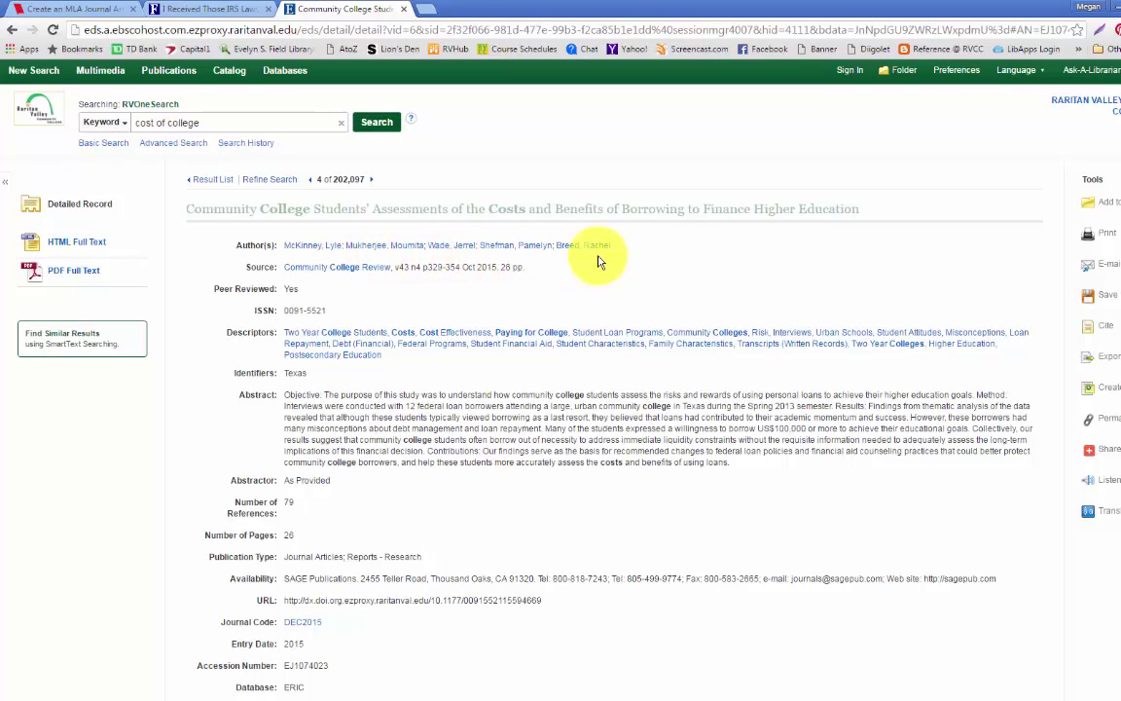
click(77, 10)
click(446, 375)
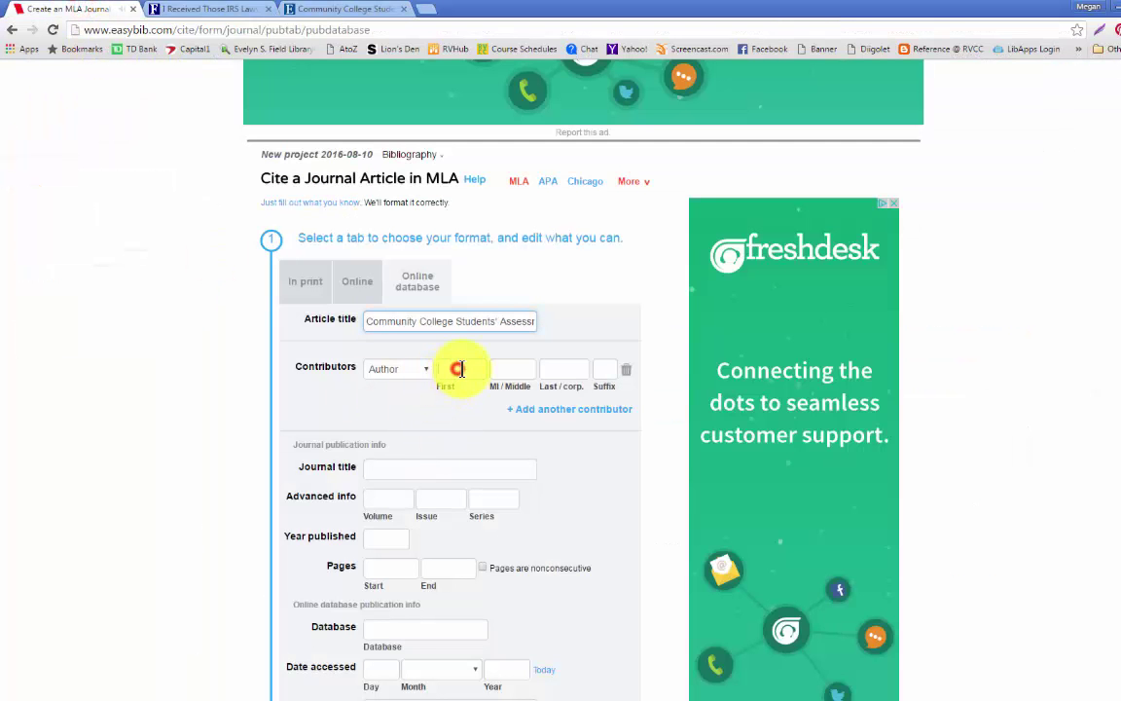
key(Tab)
key(Tab)
text(McKinney)
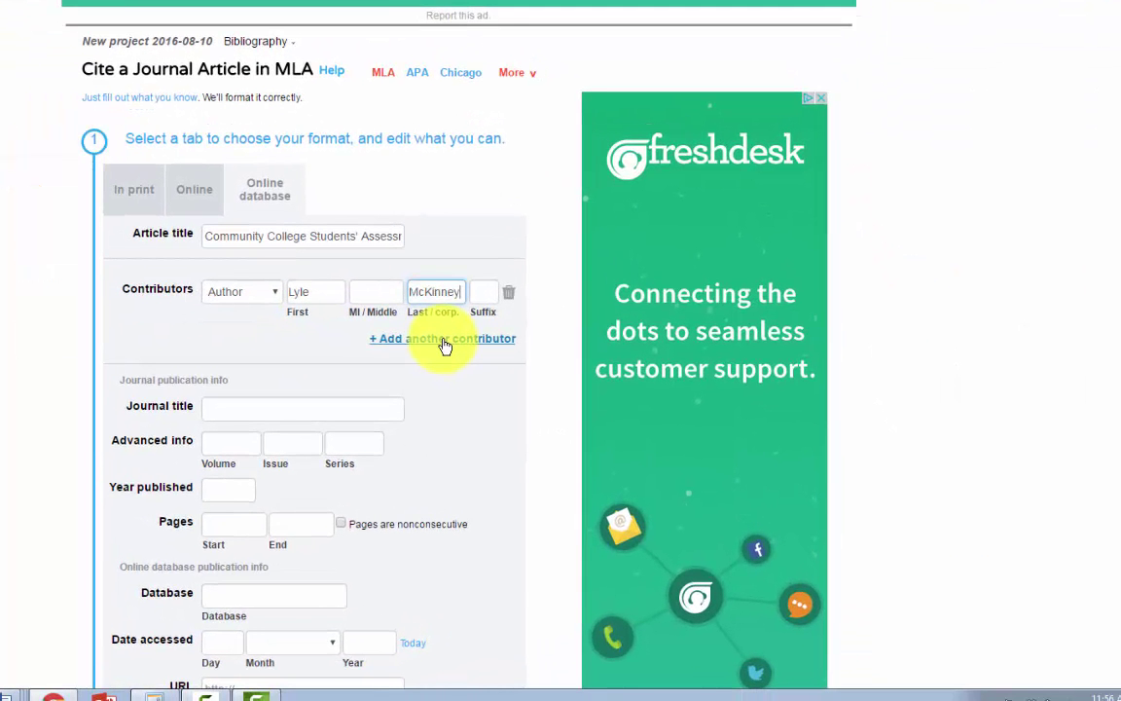
click(443, 341)
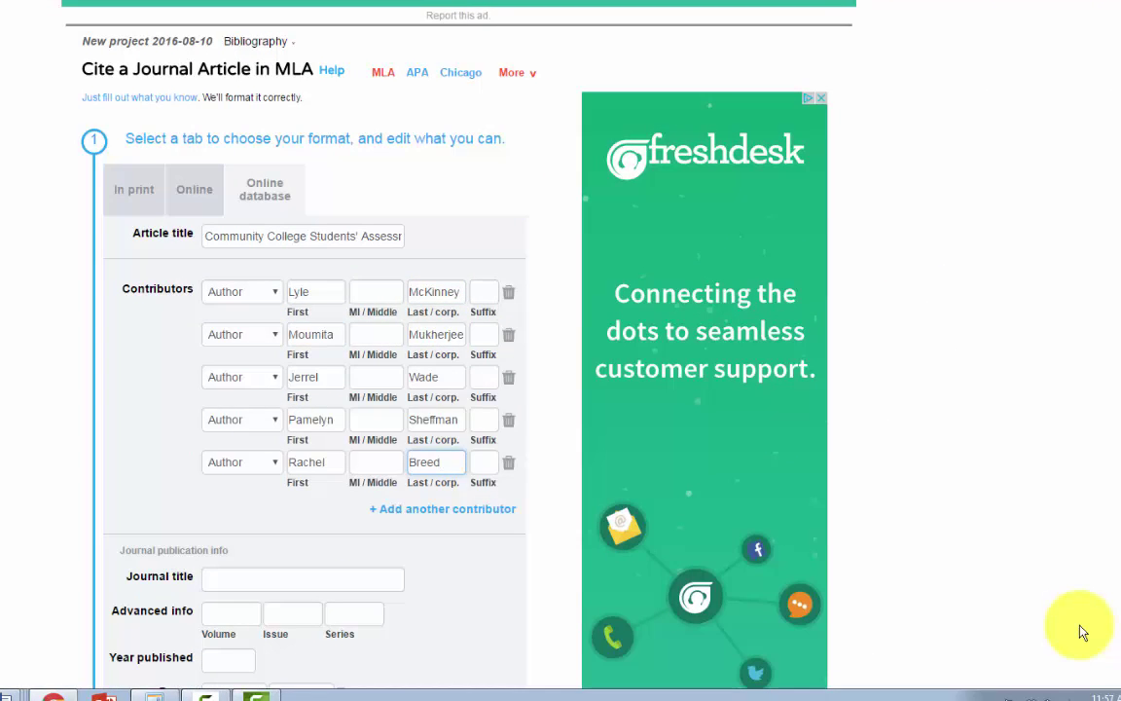
scroll(1083, 633, down, 5)
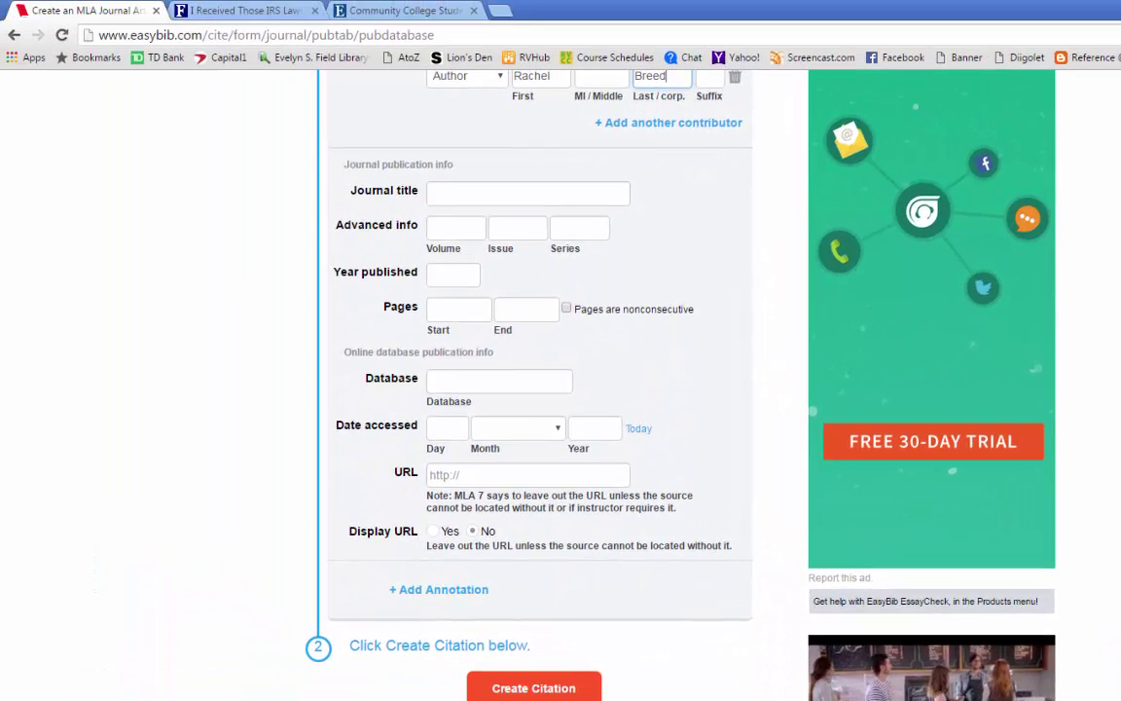
Paste 'Community College Review' as the journal title after checking the EBSCO record's journal details.
click(406, 11)
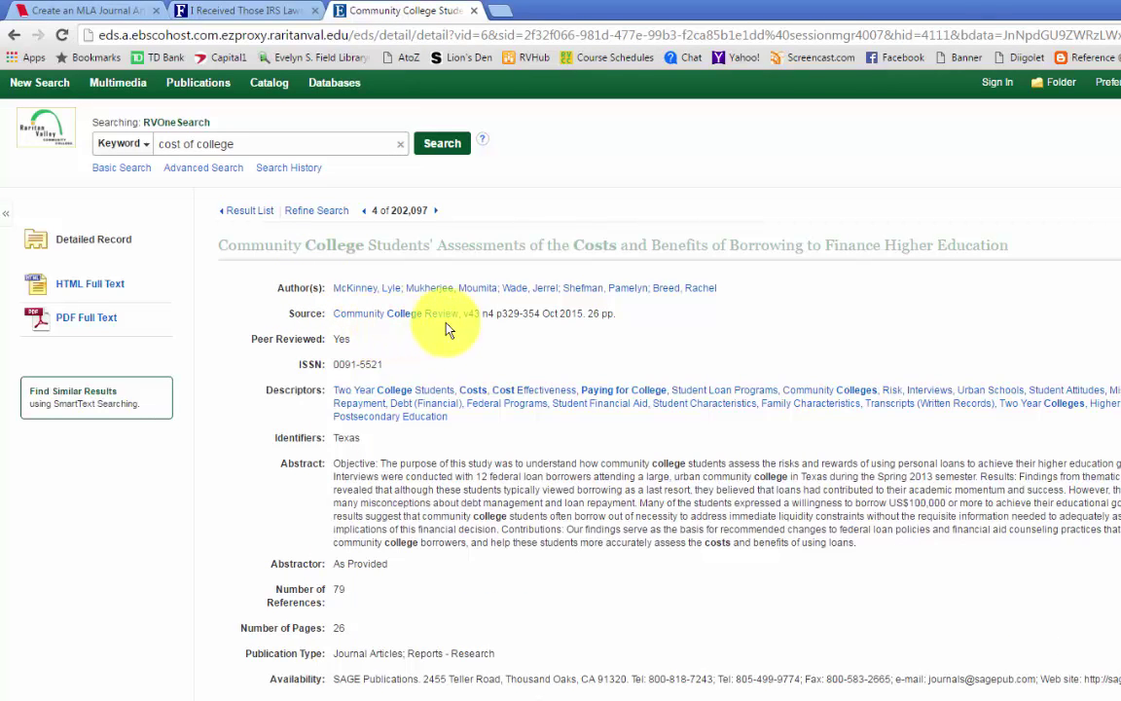
click(92, 10)
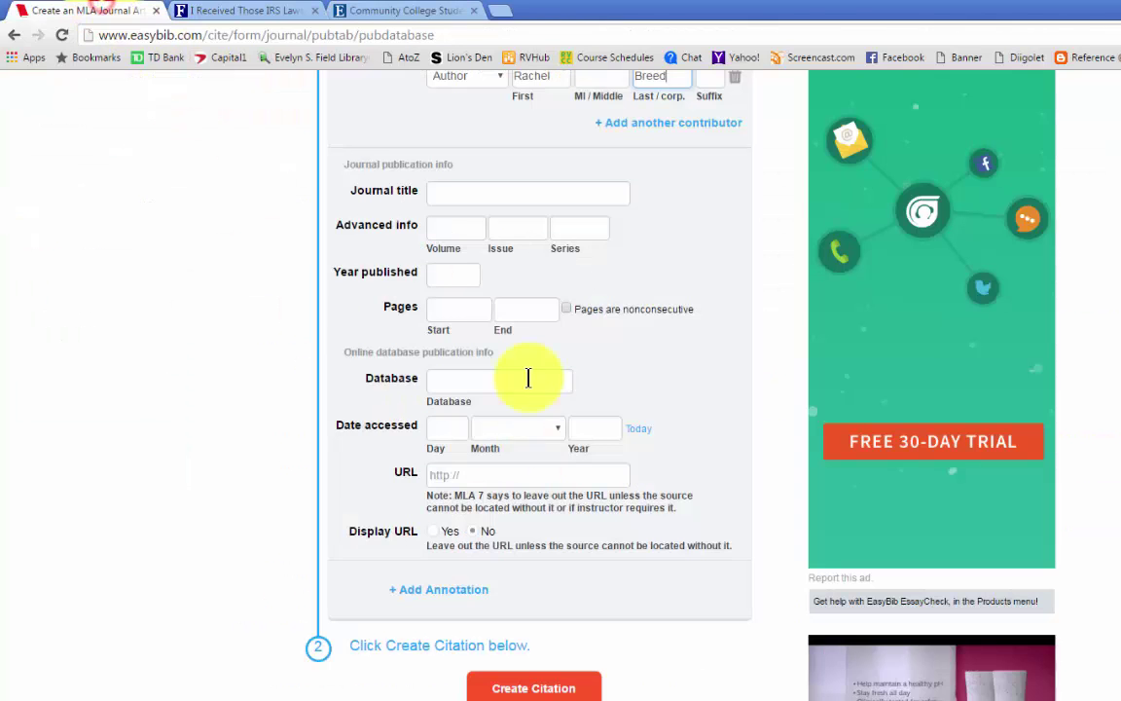
click(468, 192)
key(ctrl+v)
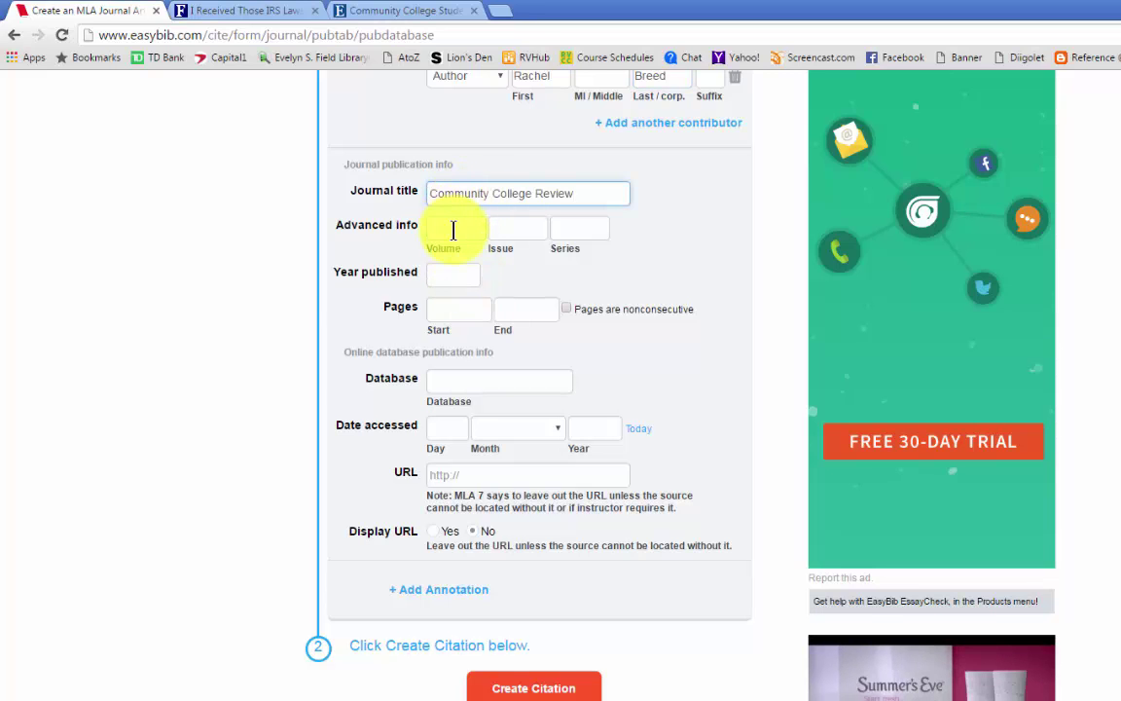
click(452, 230)
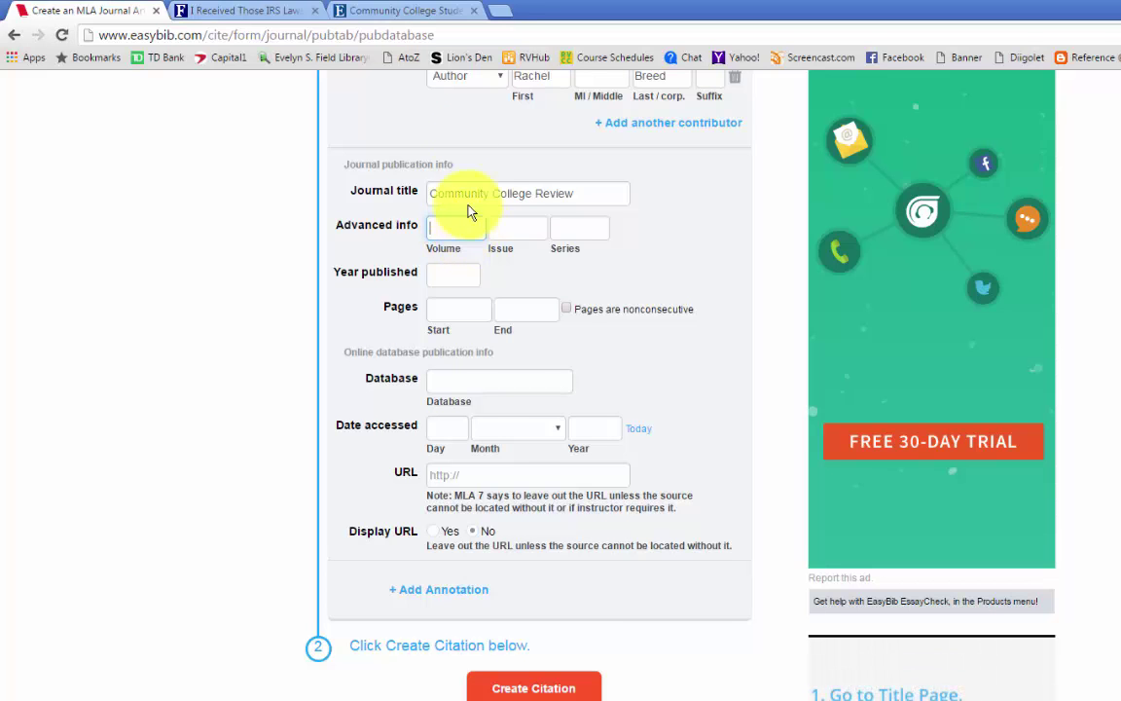
click(404, 10)
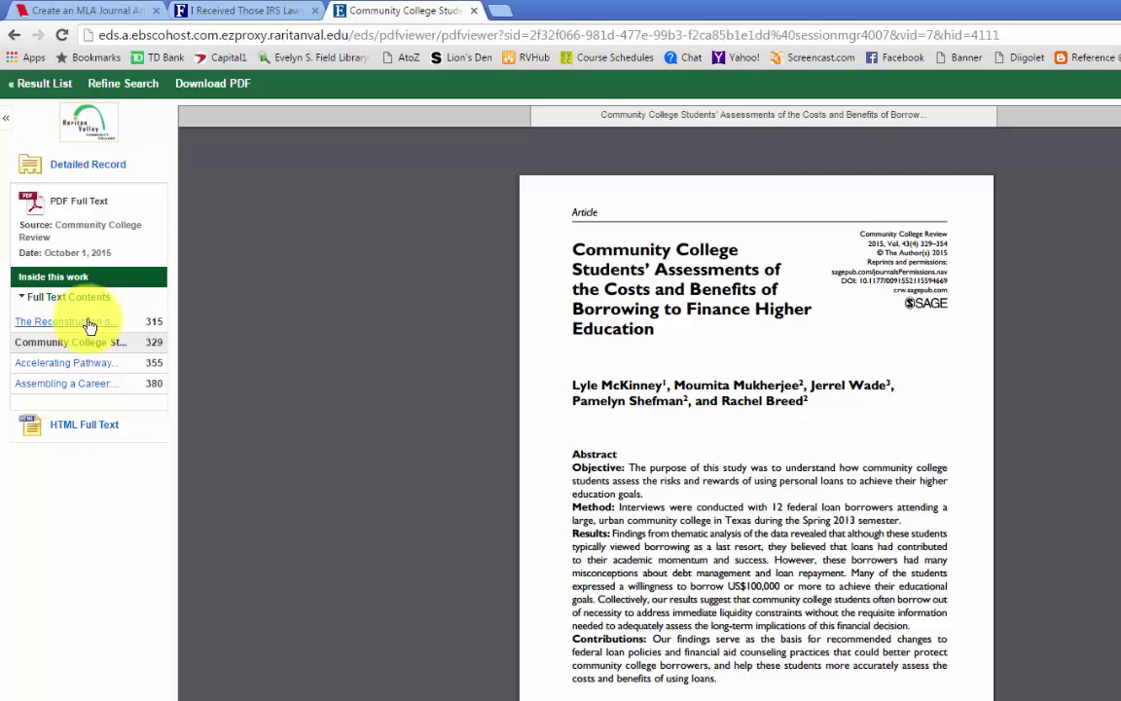
Leave the PDF for the detailed record, then return to EasyBib's Volume field.
click(85, 167)
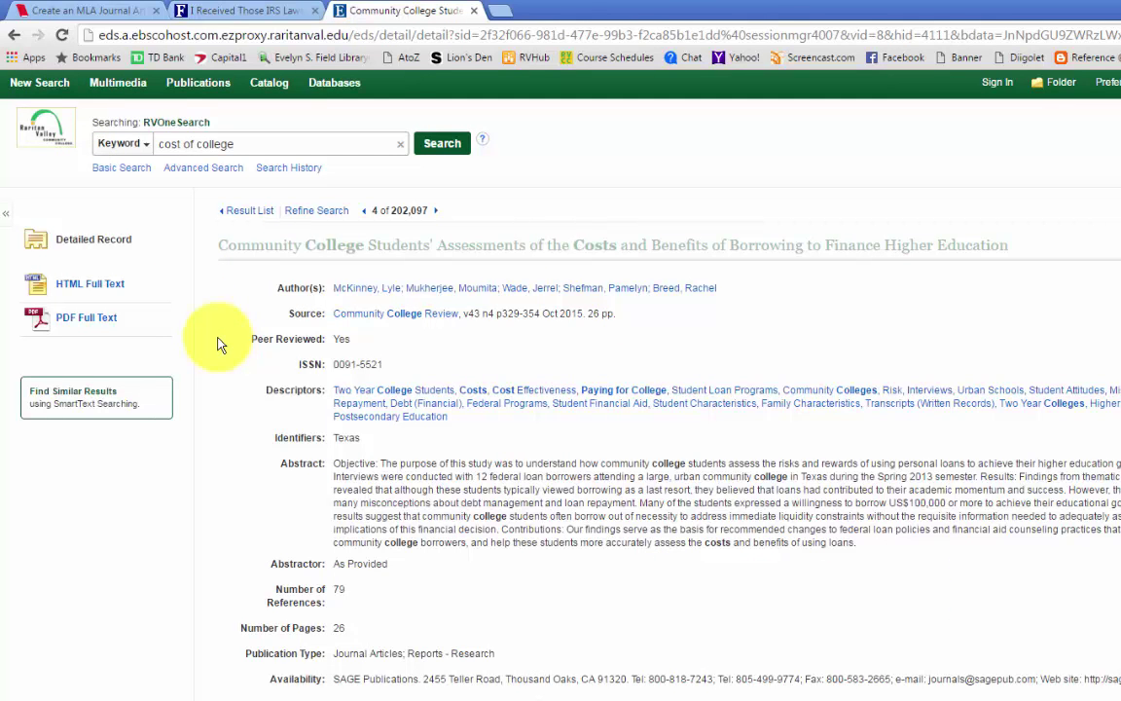
click(88, 10)
click(460, 232)
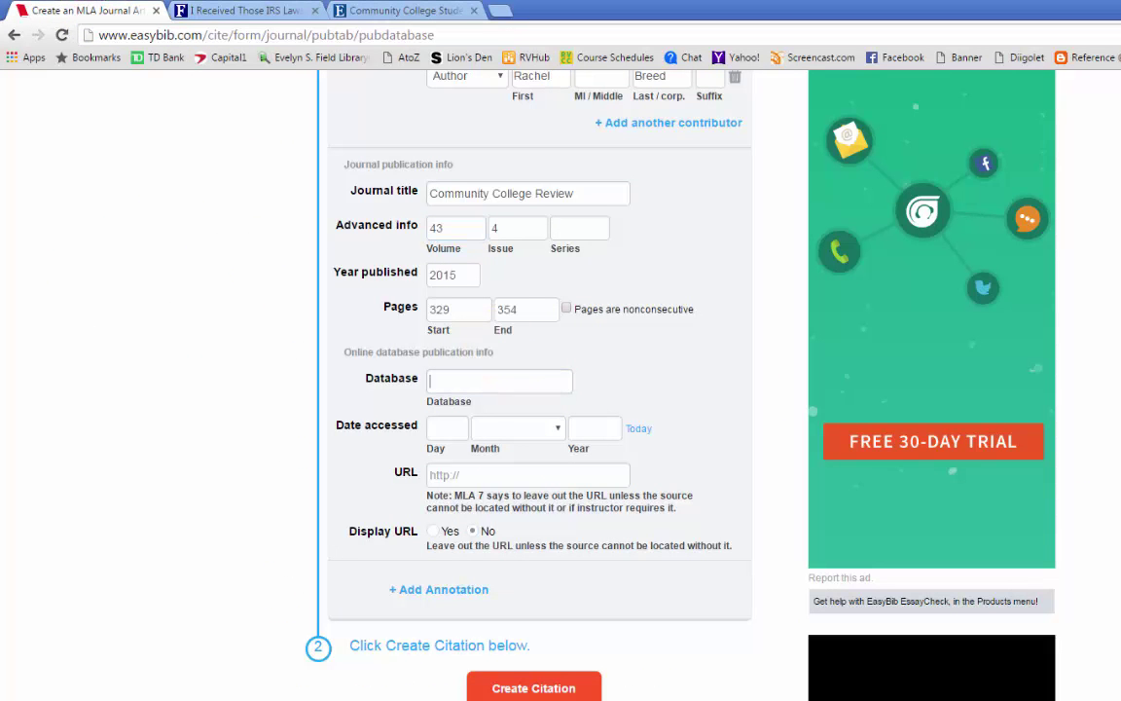
Enter ERIC as the database, set today's access date, and create the journal article citation.
click(499, 380)
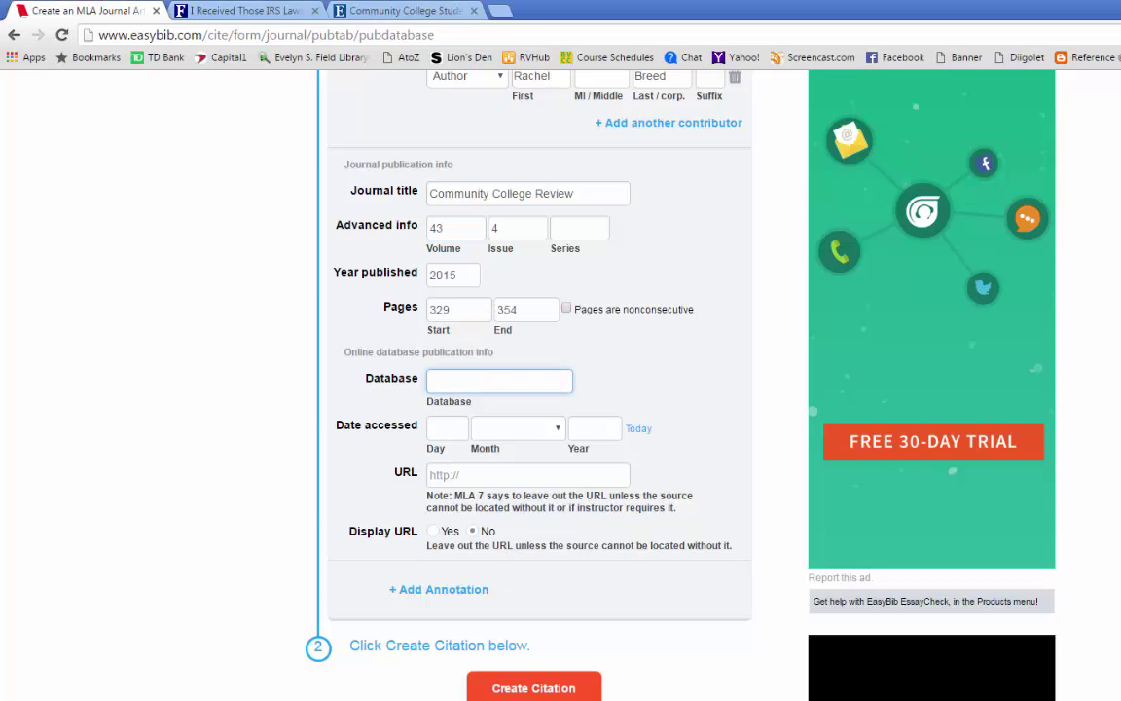
click(346, 10)
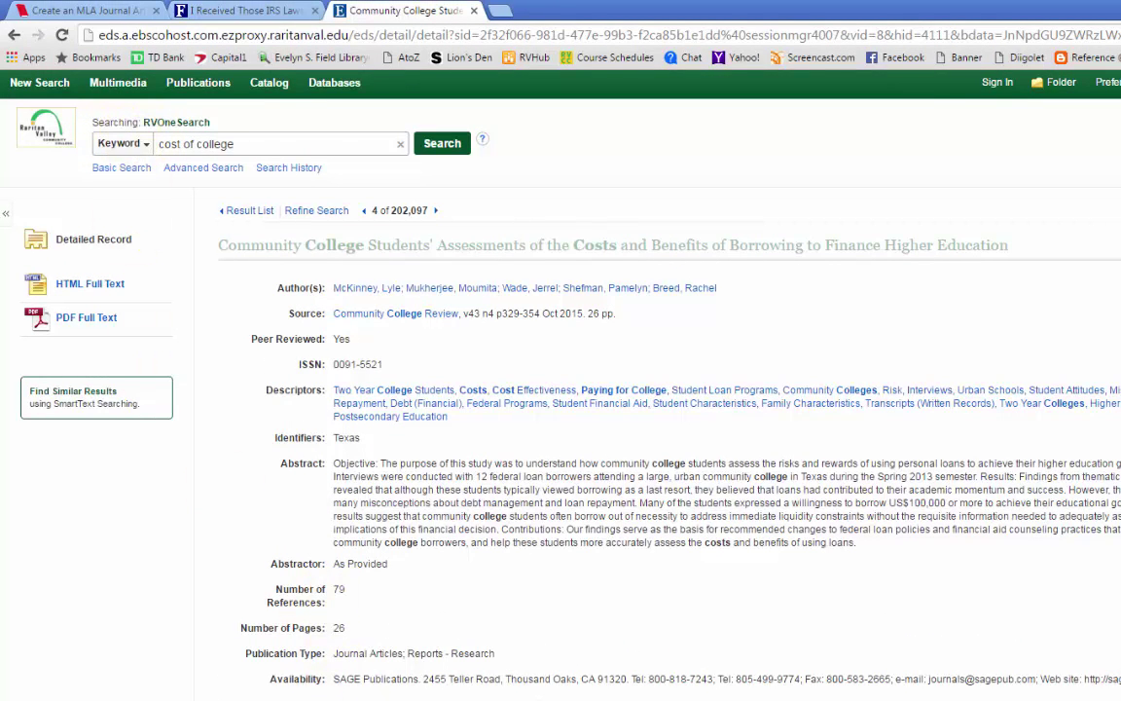
click(83, 11)
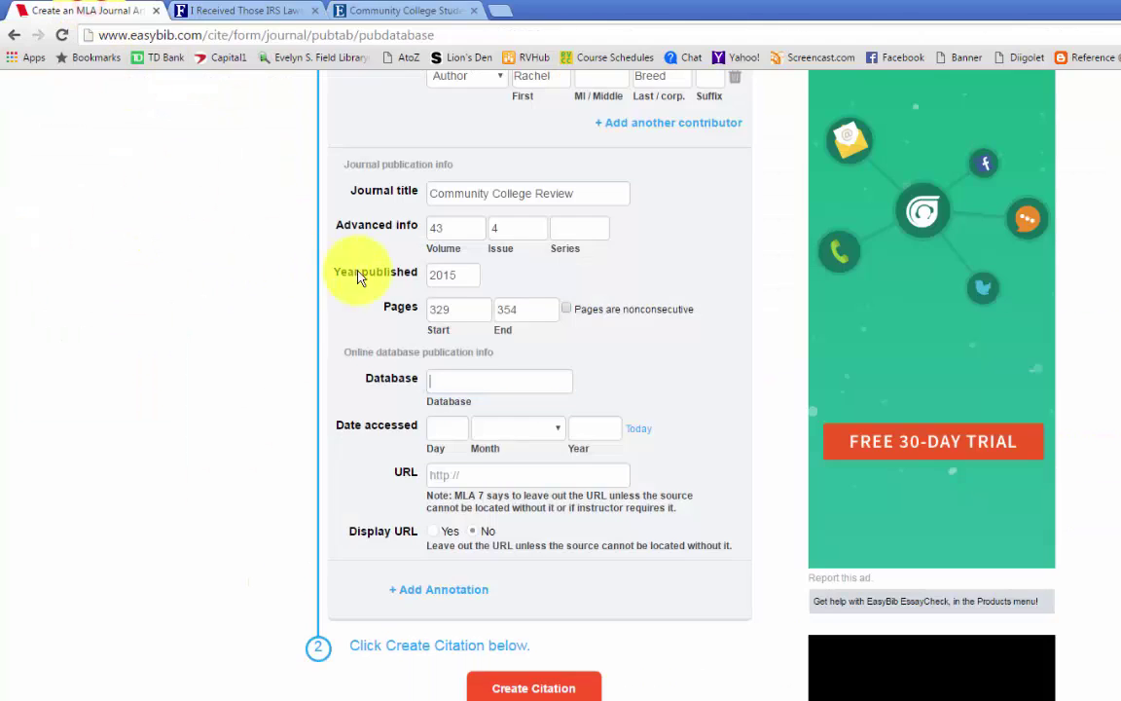
text(ERIC)
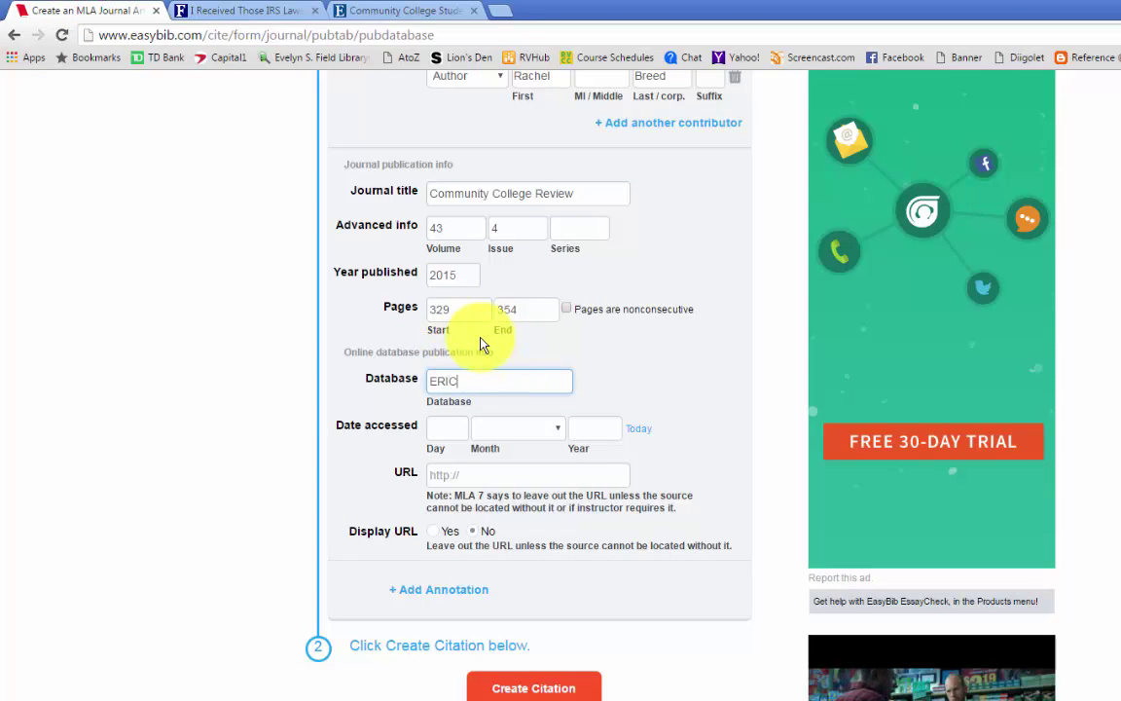
click(462, 426)
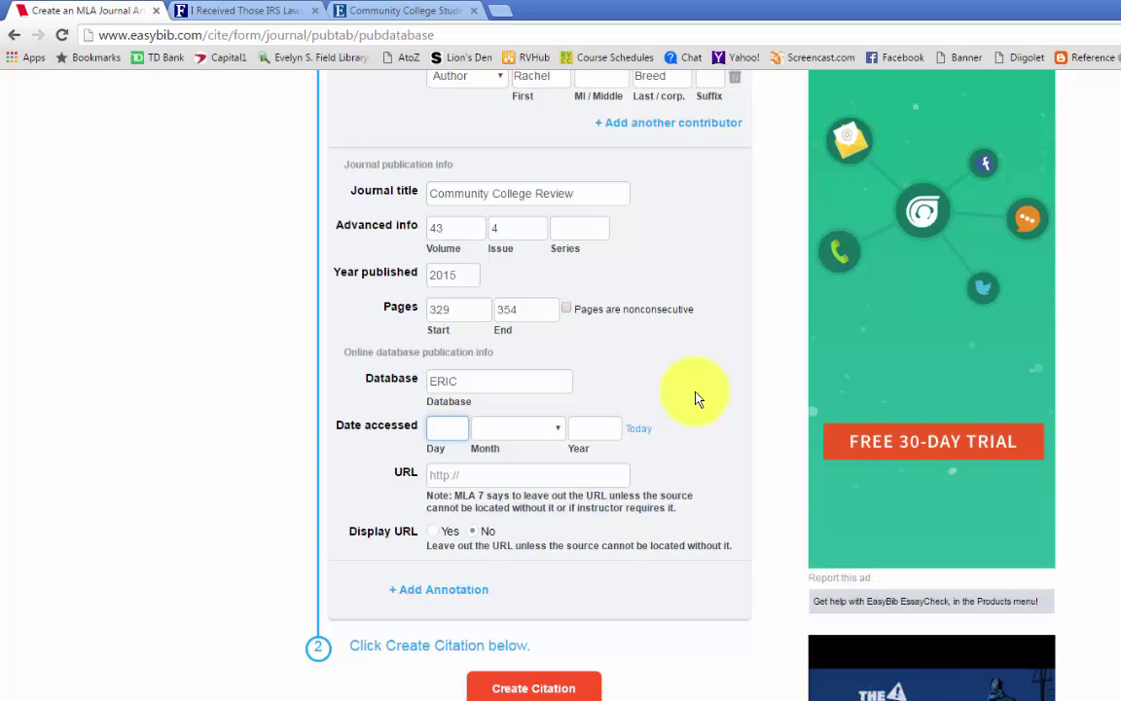
click(639, 428)
click(530, 476)
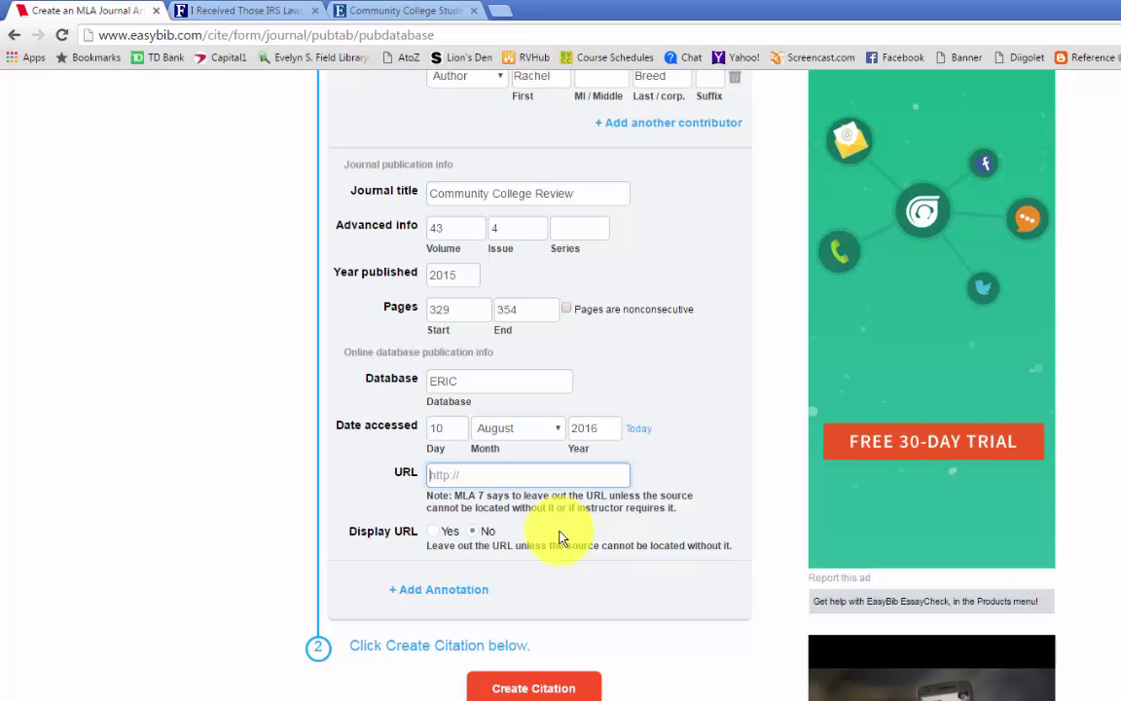
key(Return)
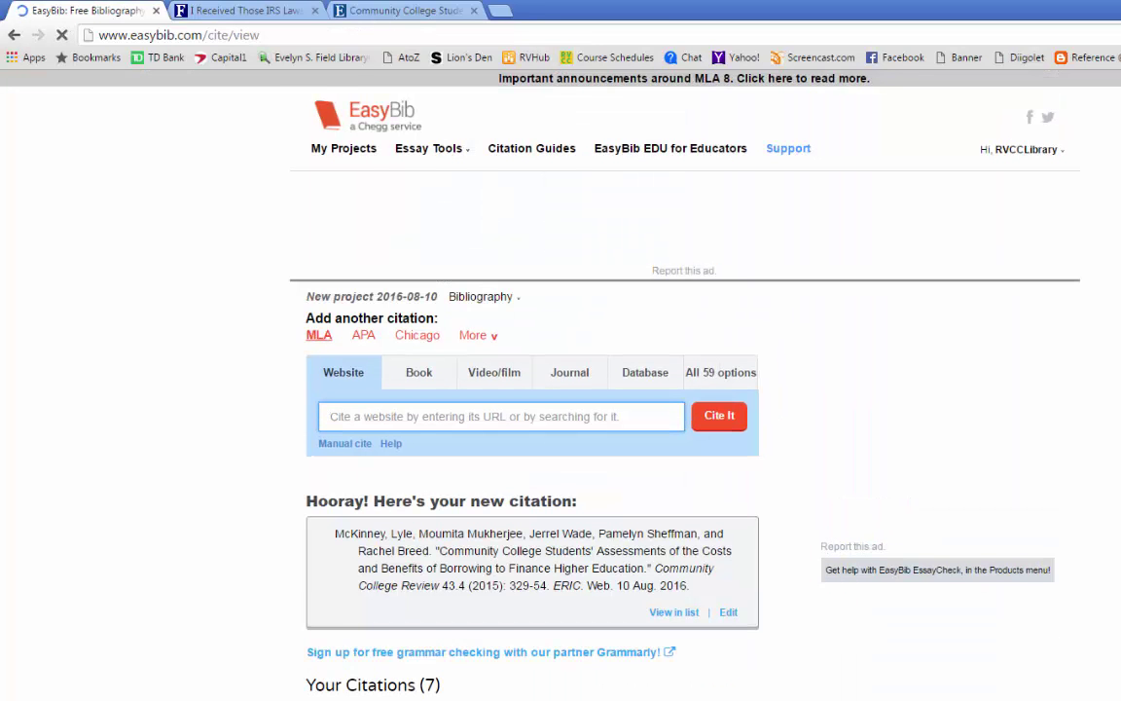